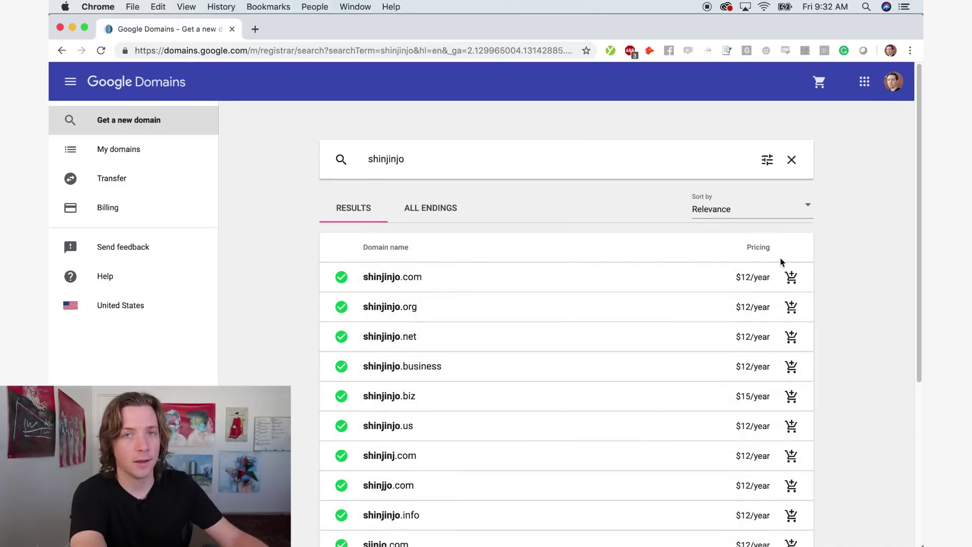
Buy shinjinjo.com from the cart with privacy protection and auto-renew on.
{"action": "left_click", "coordinate": [791, 276]}
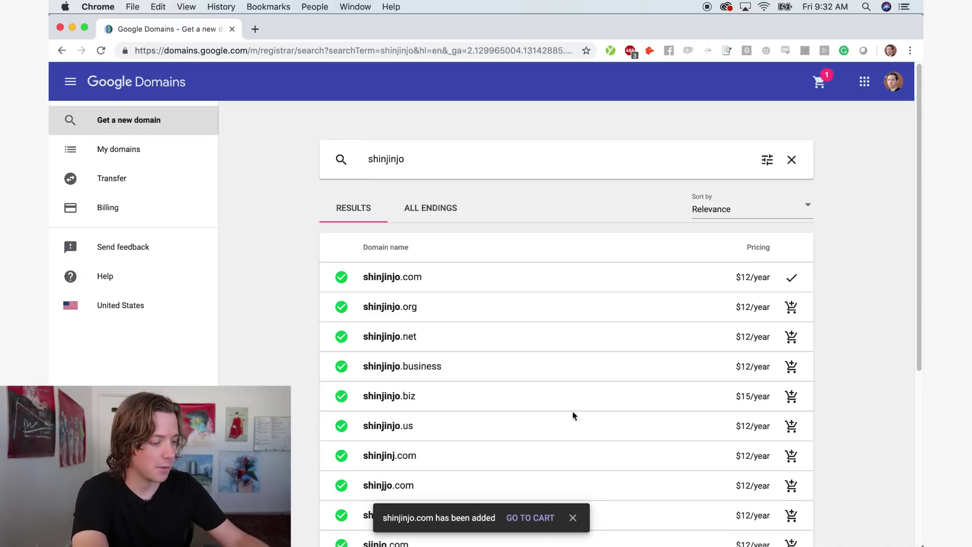
{"action": "left_click", "coordinate": [528, 515]}
{"action": "scroll", "coordinate": [314, 396], "scroll_direction": "down", "scroll_amount": 1}
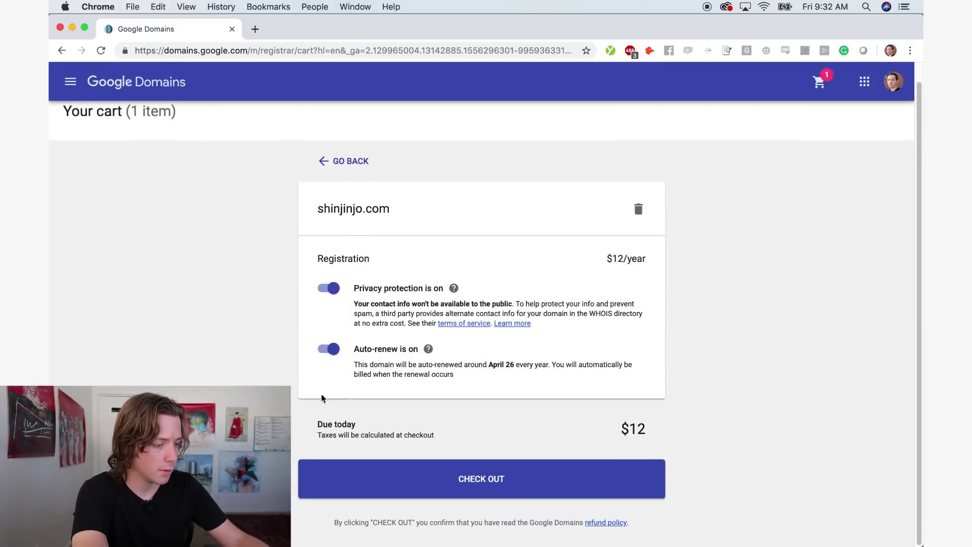
{"action": "left_click", "coordinate": [403, 480]}
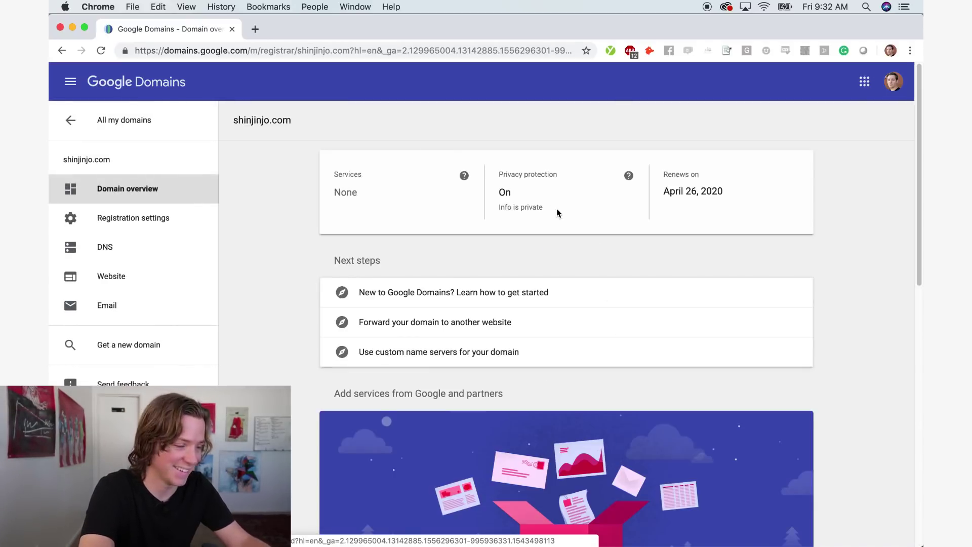
{"action": "scroll", "coordinate": [456, 218], "scroll_direction": "down", "scroll_amount": 1}
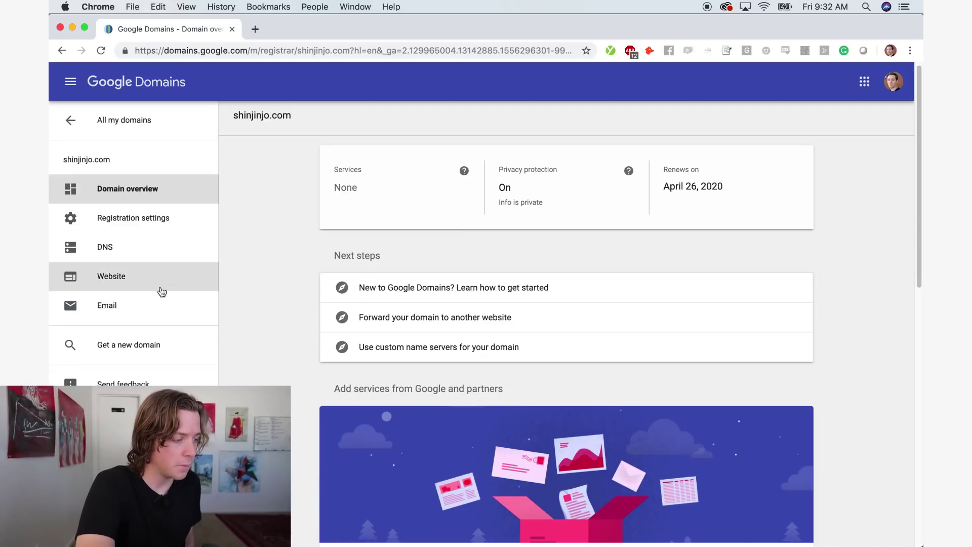
{"action": "scroll", "coordinate": [423, 285], "scroll_direction": "down", "scroll_amount": 10}
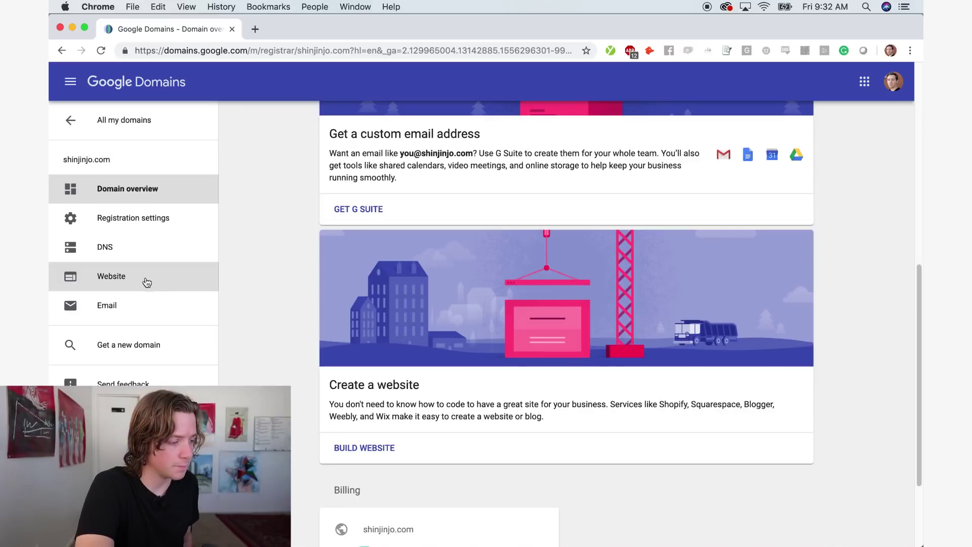
Start G Suite custom email setup for shinjinjo.com from the Email page.
{"action": "left_click", "coordinate": [116, 318]}
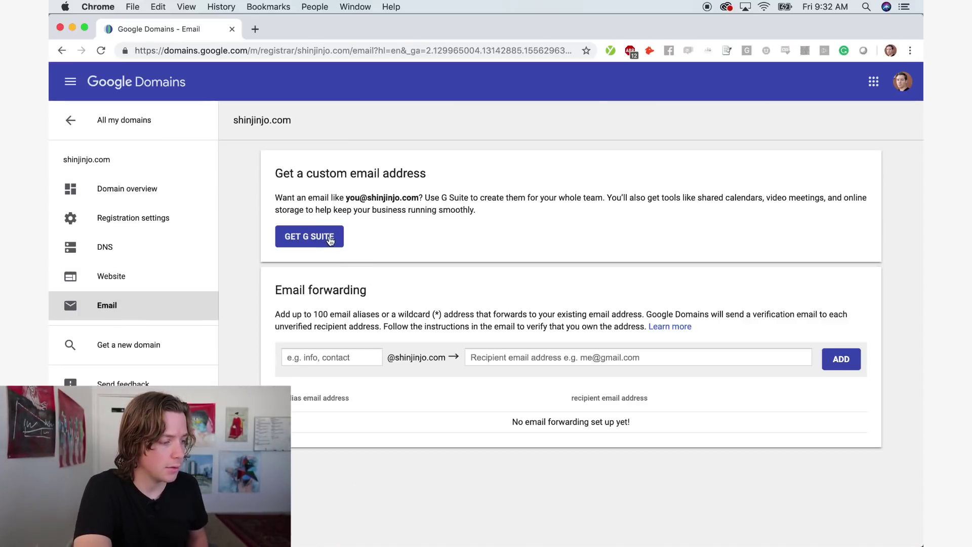
{"action": "left_click", "coordinate": [332, 242]}
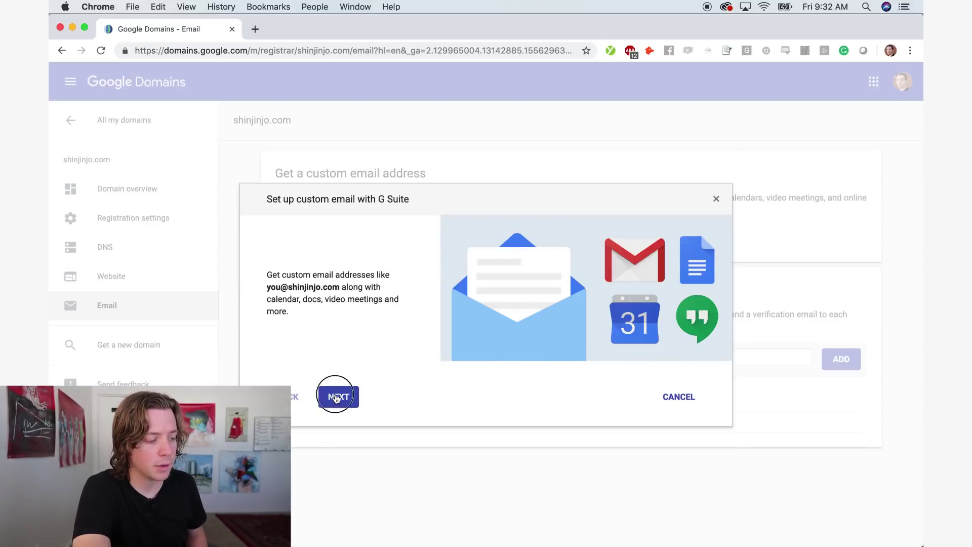
{"action": "left_click", "coordinate": [337, 398]}
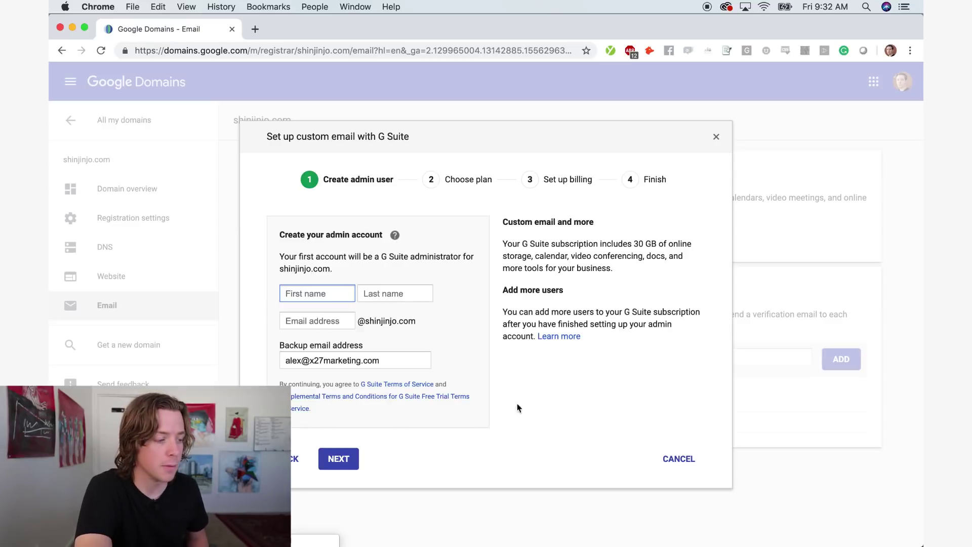
Enter the admin user's first name, last name, username and backup email, then continue to plans.
{"action": "type", "text": "ALex"}
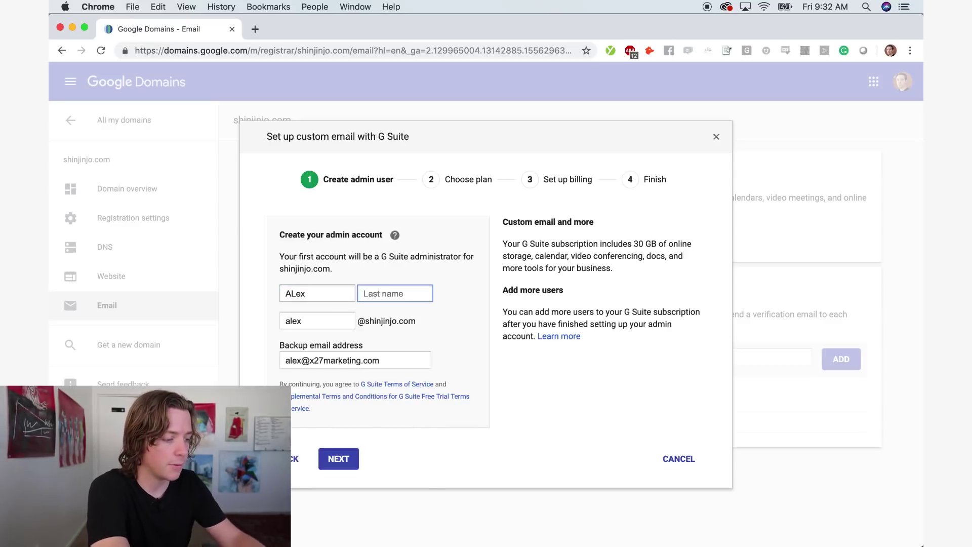
{"action": "key", "text": "Down"}
{"action": "key", "text": "Down"}
{"action": "key", "text": "Down"}
{"action": "key", "text": "Down"}
{"action": "key", "text": "Down"}
{"action": "key", "text": "Return"}
{"action": "key", "text": "Tab"}
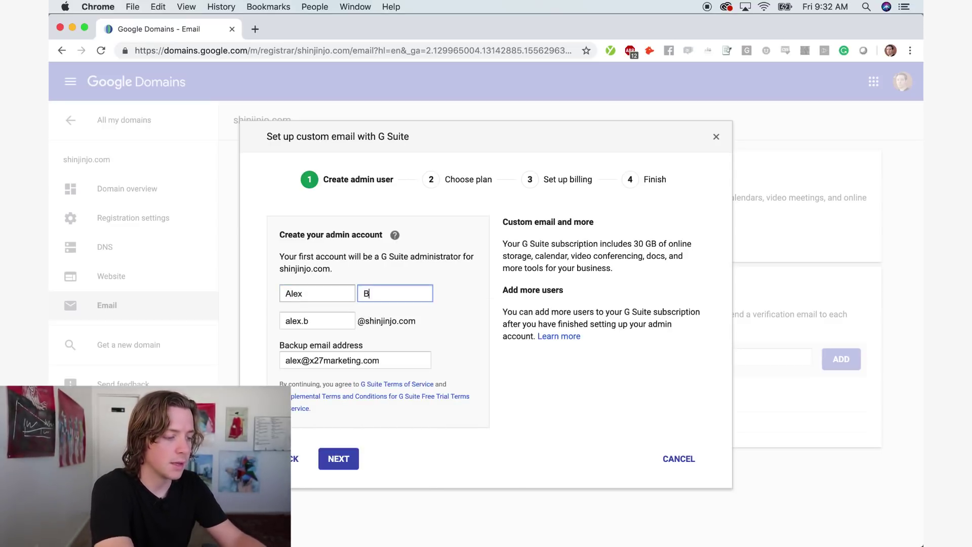
{"action": "type", "text": "Berman"}
{"action": "key", "text": "Tab"}
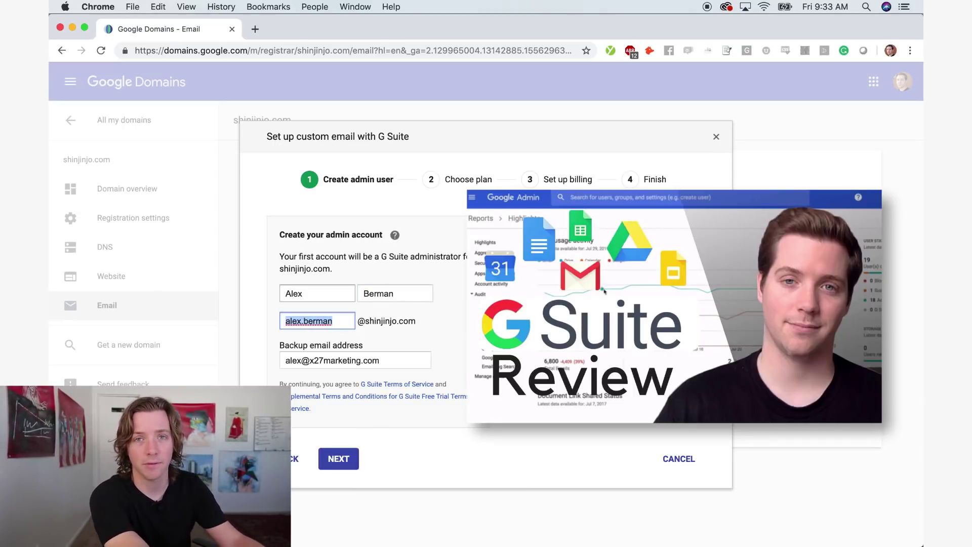
{"action": "type", "text": "alex"}
{"action": "left_click", "coordinate": [553, 419]}
{"action": "triple_click", "coordinate": [358, 360]}
{"action": "type", "text": "al"}
{"action": "key", "text": "Down"}
{"action": "key", "text": "Down"}
{"action": "key", "text": "Return"}
{"action": "key", "text": "Return"}
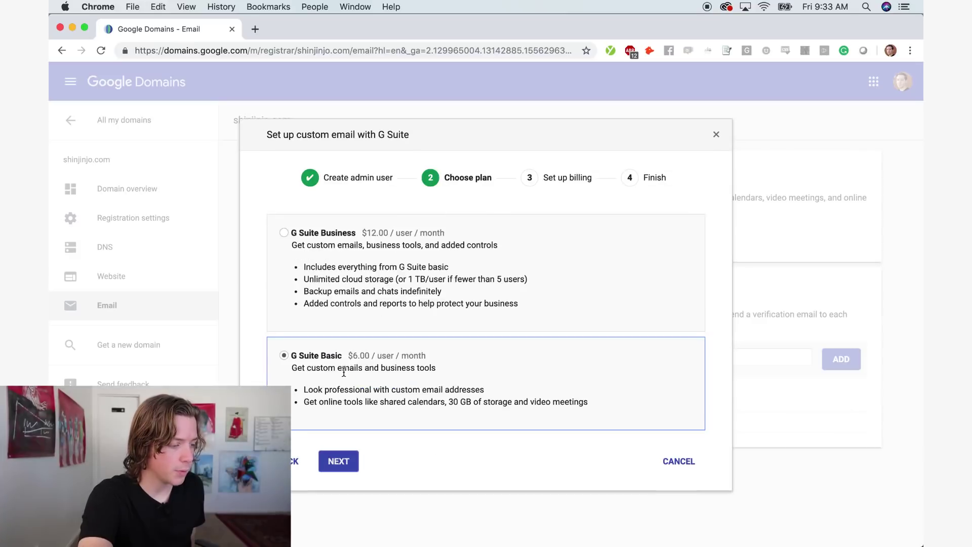
Pay for the G Suite Basic plan with Google Pay and dismiss the setup confirmation.
{"action": "left_click", "coordinate": [332, 460]}
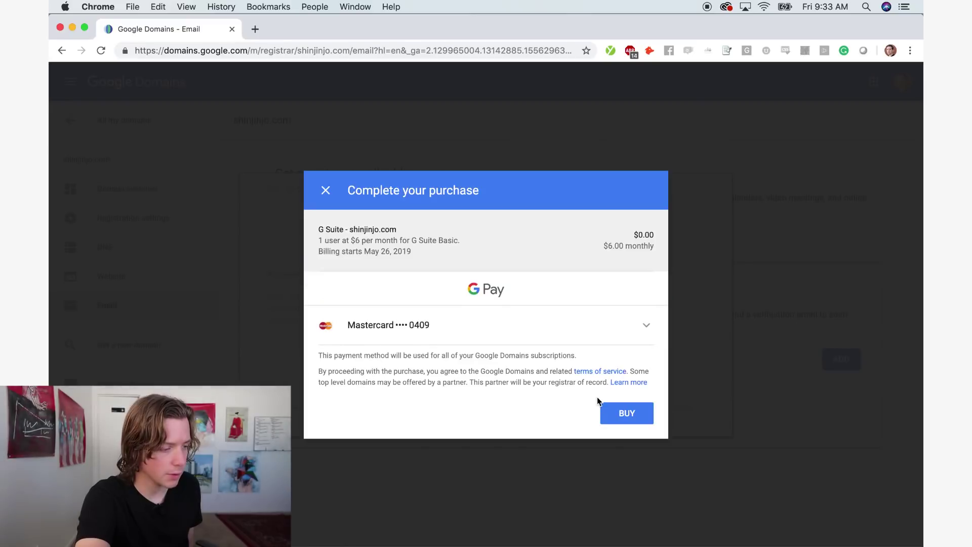
{"action": "left_click", "coordinate": [599, 415]}
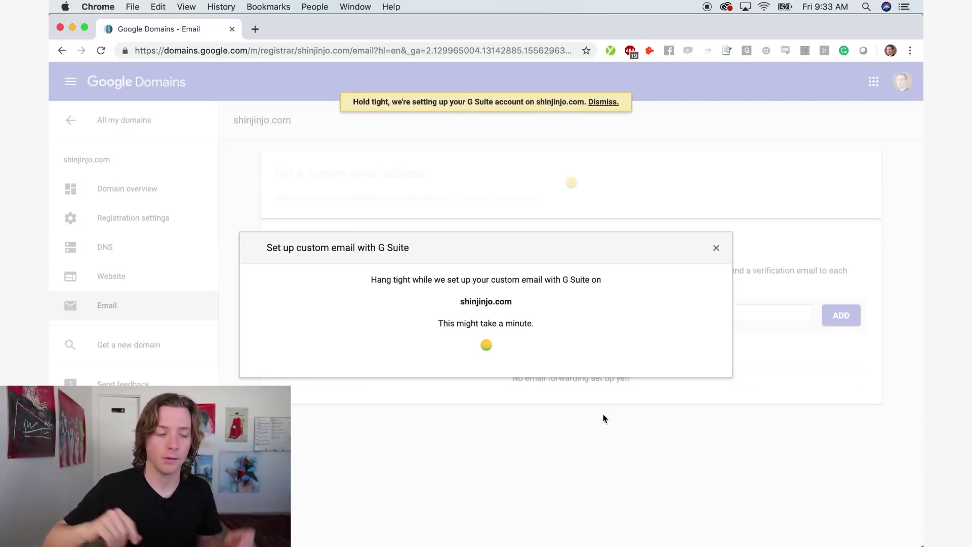
{"action": "left_click", "coordinate": [509, 361]}
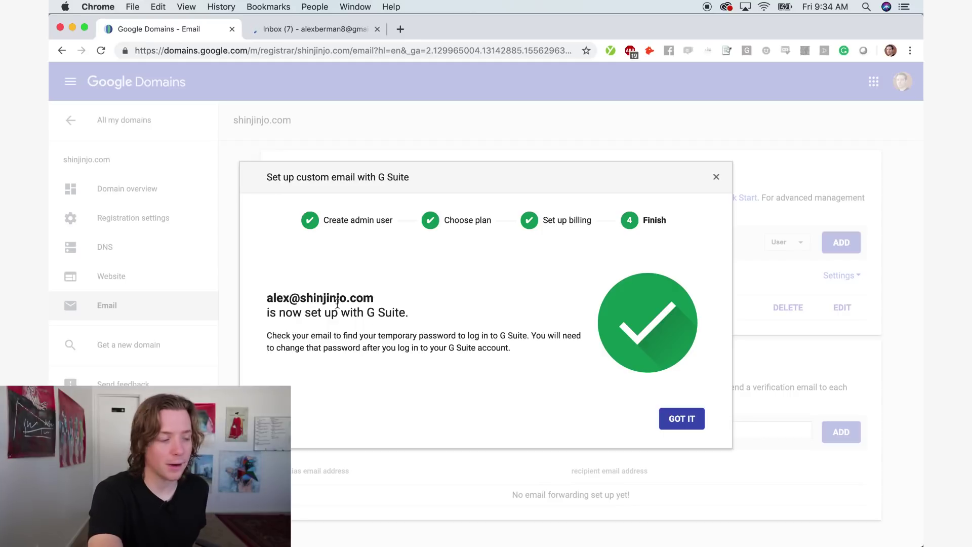
{"action": "left_click", "coordinate": [680, 418]}
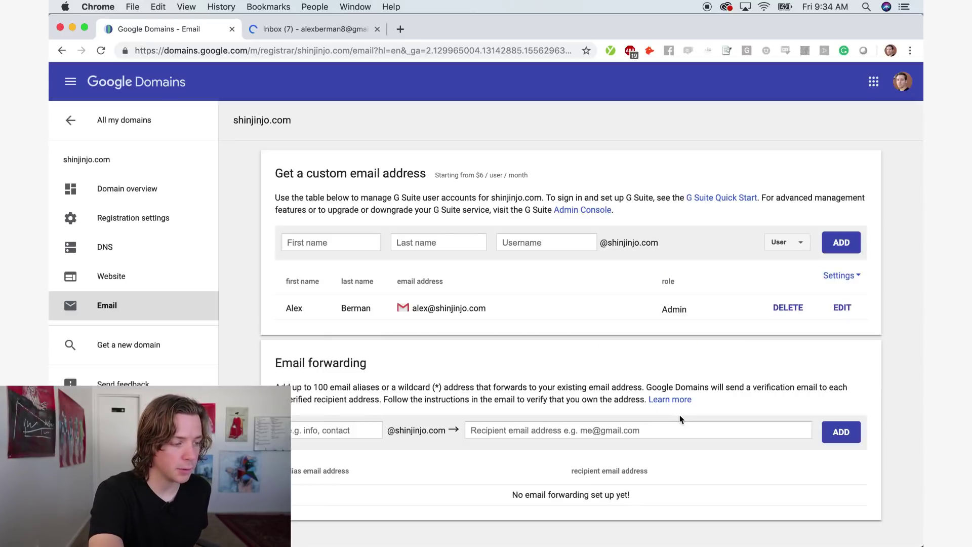
{"action": "left_click", "coordinate": [160, 280]}
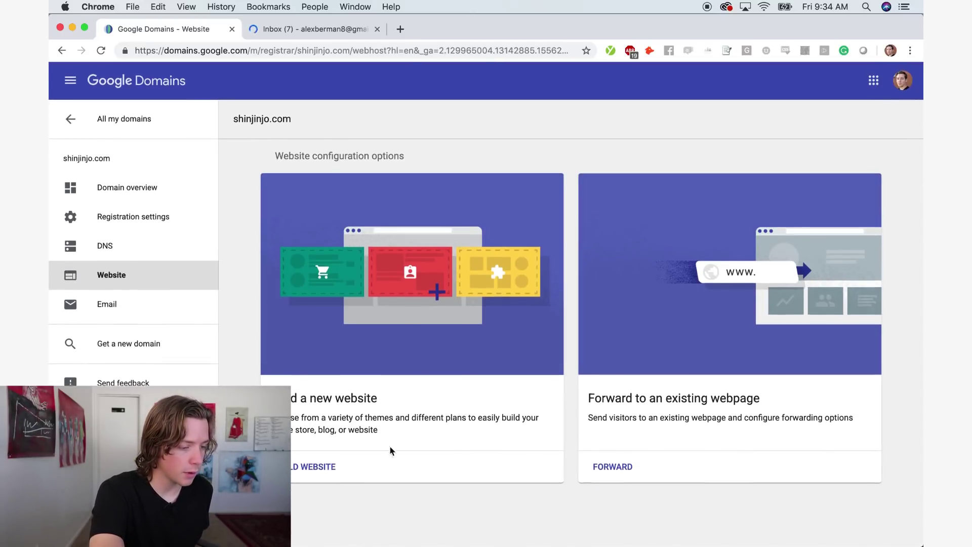
{"action": "left_click", "coordinate": [608, 466]}
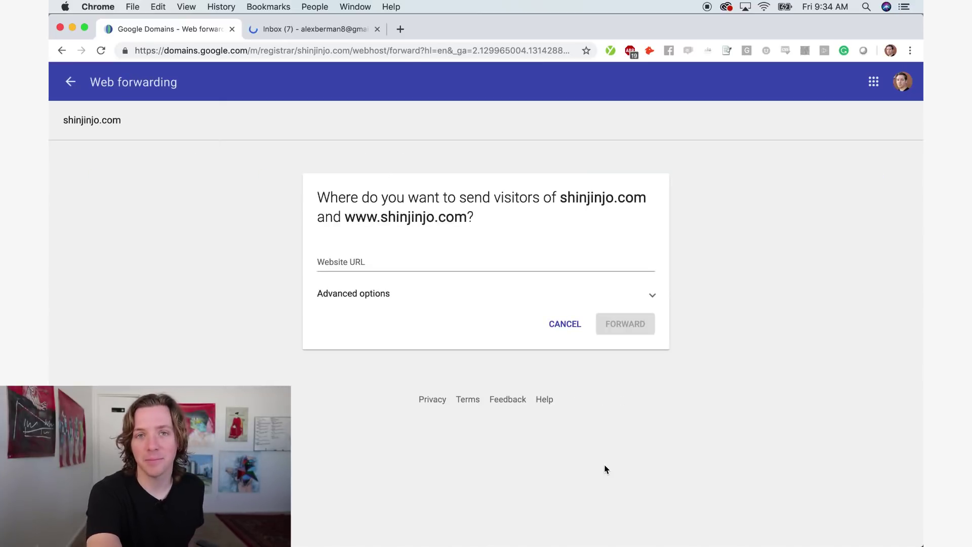
{"action": "left_click", "coordinate": [394, 266]}
{"action": "key", "text": "super+t"}
{"action": "type", "text": "lorelia"}
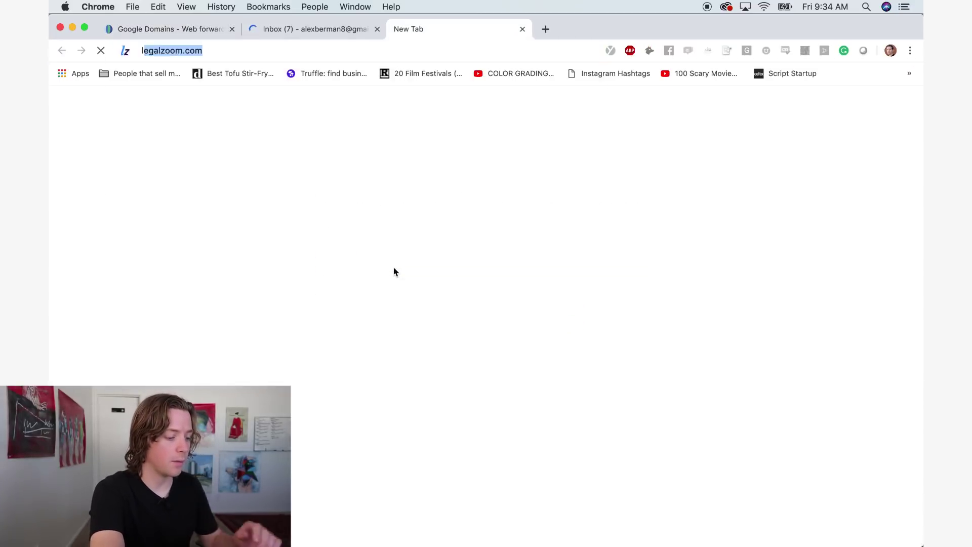
{"action": "type", "text": "pic"}
{"action": "key", "text": "Return"}
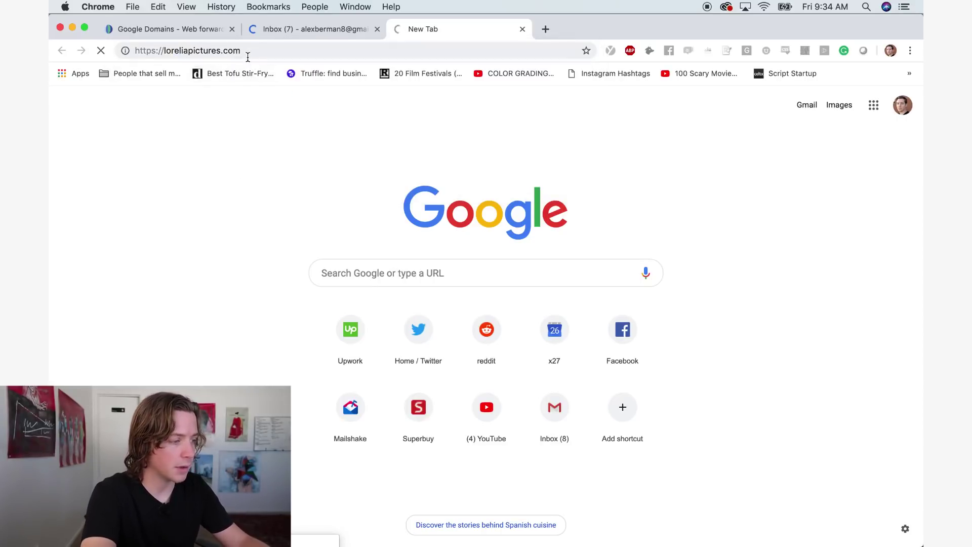
{"action": "left_click", "coordinate": [248, 53]}
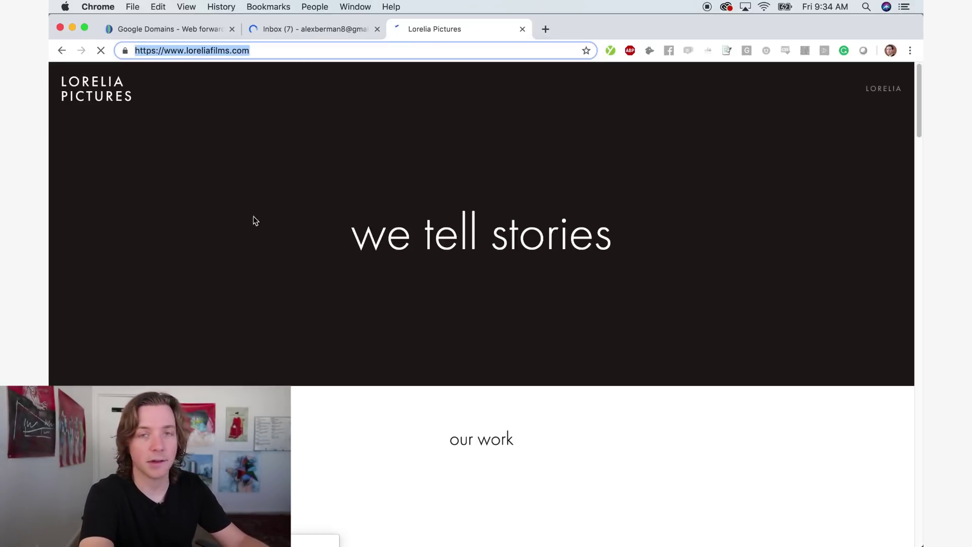
{"action": "scroll", "coordinate": [391, 291], "scroll_direction": "down", "scroll_amount": 5}
{"action": "scroll", "coordinate": [470, 257], "scroll_direction": "down", "scroll_amount": 5}
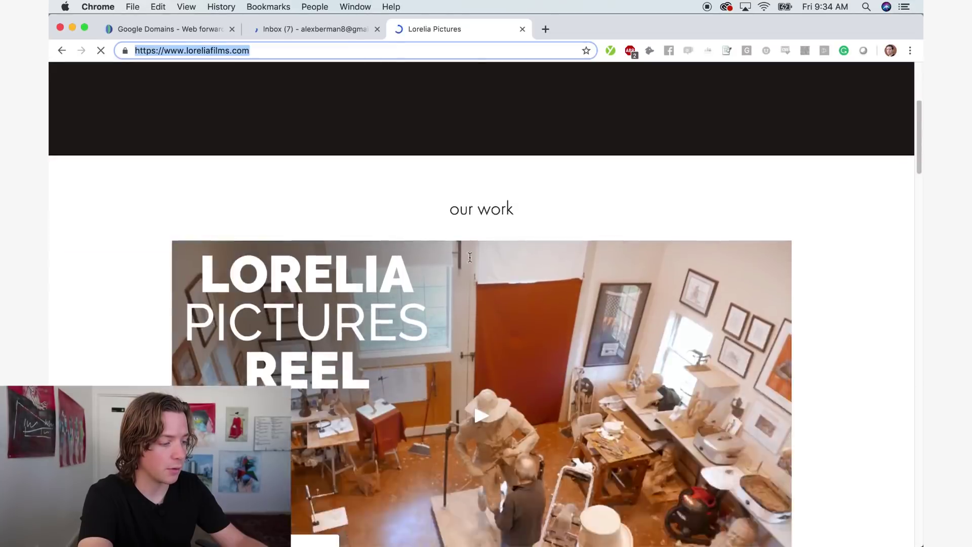
{"action": "scroll", "coordinate": [469, 257], "scroll_direction": "down", "scroll_amount": 10}
{"action": "left_click", "coordinate": [158, 29]}
{"action": "left_click", "coordinate": [626, 323]}
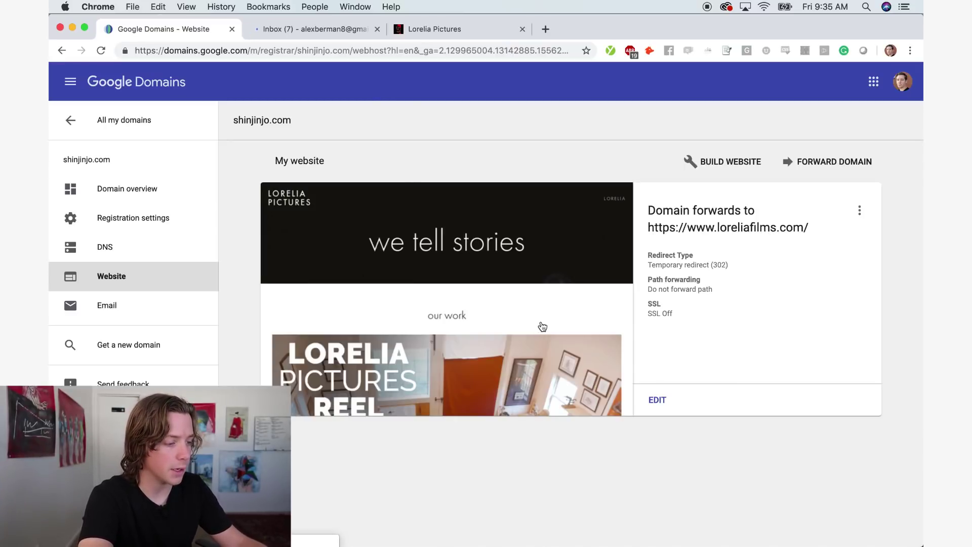
{"action": "left_click", "coordinate": [314, 28]}
Add the new shinjinjo.com admin address as another Gmail sign-in account.
{"action": "left_click", "coordinate": [906, 84]}
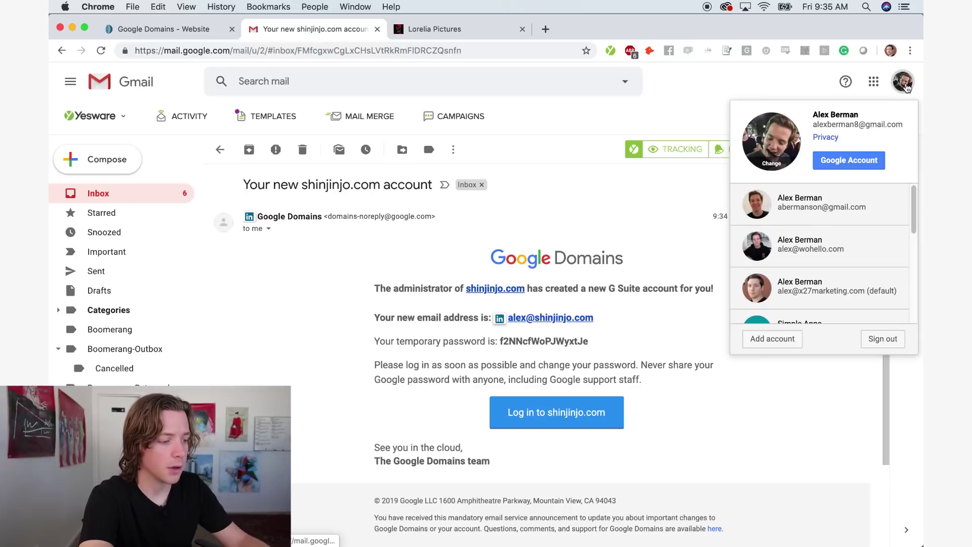
{"action": "left_click", "coordinate": [770, 345]}
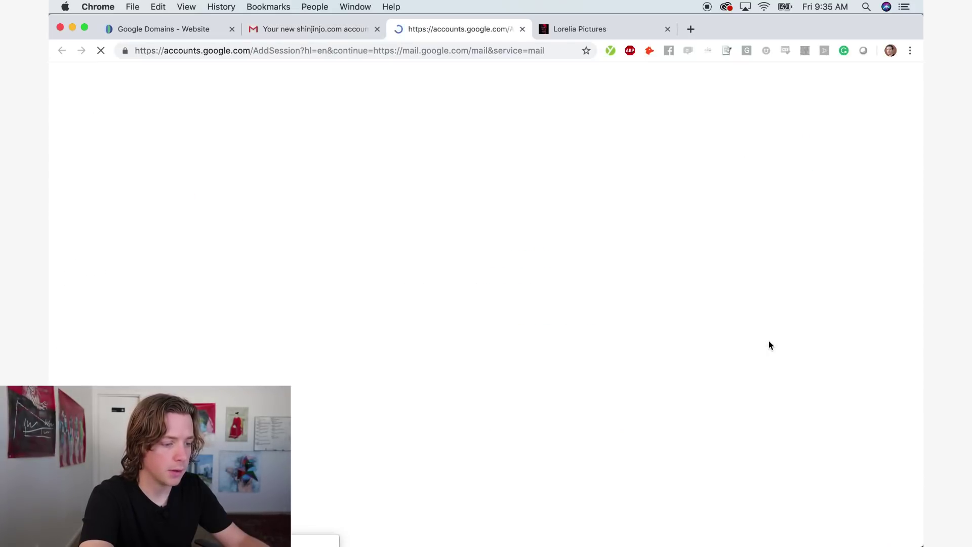
{"action": "scroll", "coordinate": [520, 211], "scroll_direction": "down", "scroll_amount": 3}
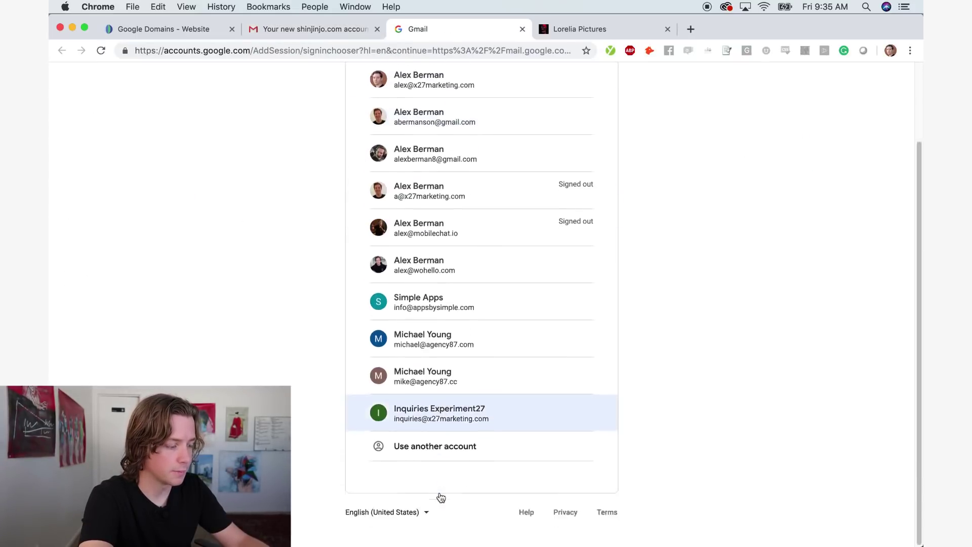
{"action": "left_click", "coordinate": [436, 452]}
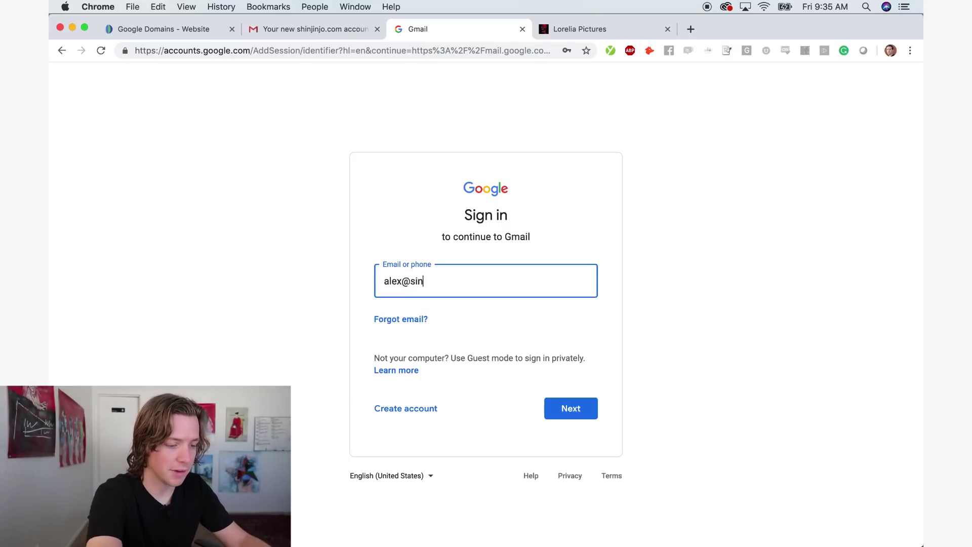
{"action": "key", "text": "Return"}
{"action": "key", "text": "Return"}
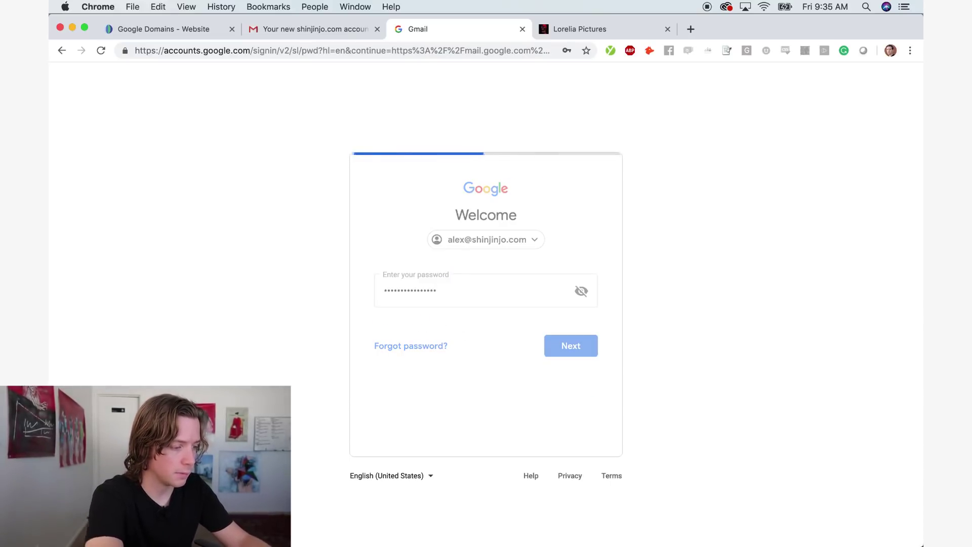
Accept the G Suite account agreement and set a new password to reach the inbox.
{"action": "scroll", "coordinate": [296, 246], "scroll_direction": "down", "scroll_amount": 5}
{"action": "left_click", "coordinate": [362, 427]}
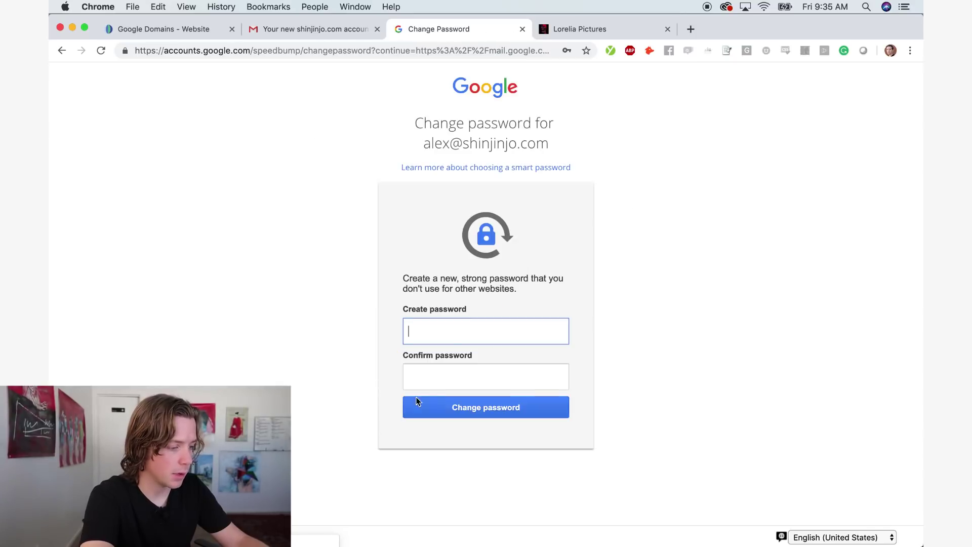
{"action": "key", "text": "super+v"}
{"action": "key", "text": "Tab"}
{"action": "key", "text": "super+v"}
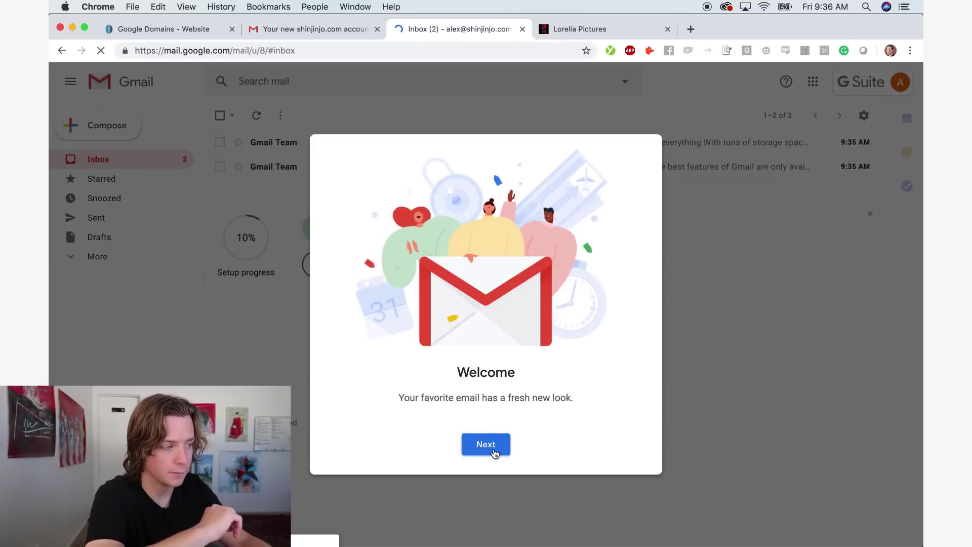
{"action": "left_click", "coordinate": [494, 451]}
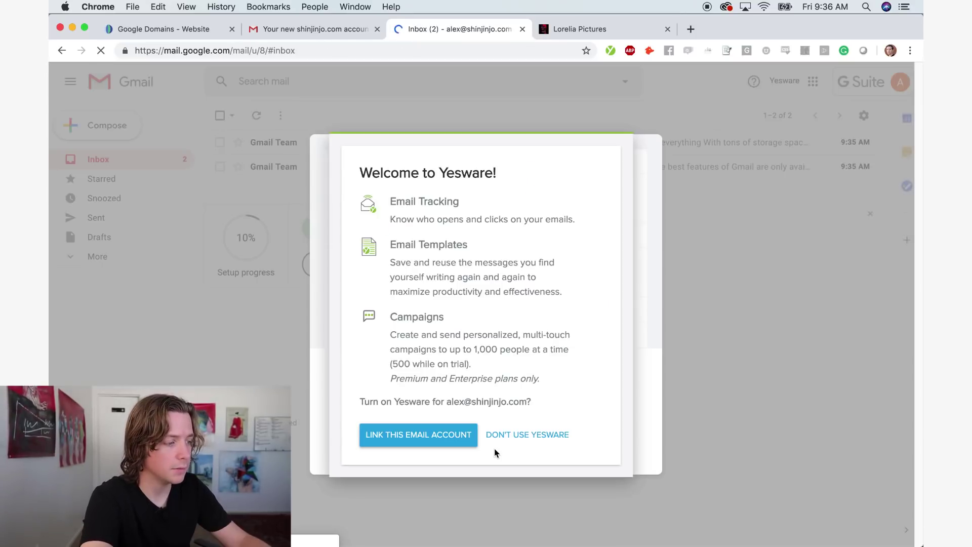
Dismiss the Yesware and welcome prompts and browse Your photos in the profile photo picker.
{"action": "left_click", "coordinate": [525, 442]}
{"action": "left_click", "coordinate": [486, 446]}
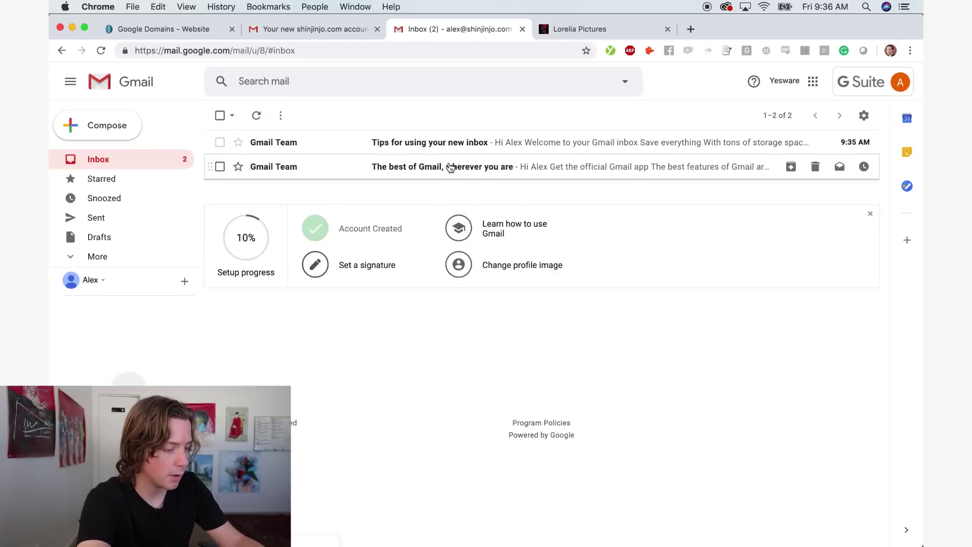
{"action": "left_click", "coordinate": [522, 265]}
{"action": "left_click", "coordinate": [768, 163]}
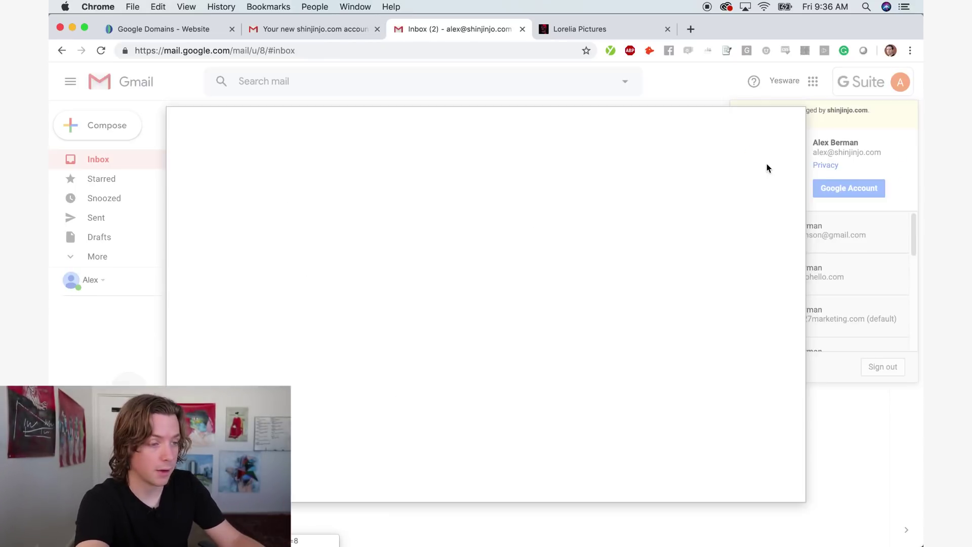
{"action": "left_click", "coordinate": [265, 156]}
{"action": "left_click", "coordinate": [334, 154]}
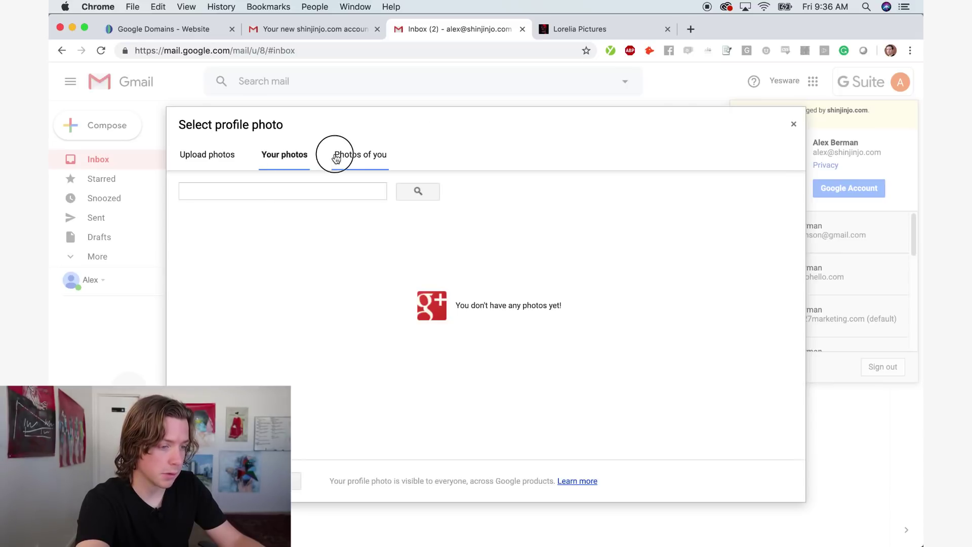
Search Google for the account owner's name in a new tab.
{"action": "key", "text": "super+t"}
{"action": "type", "text": "alex berman"}
{"action": "key", "text": "Return"}
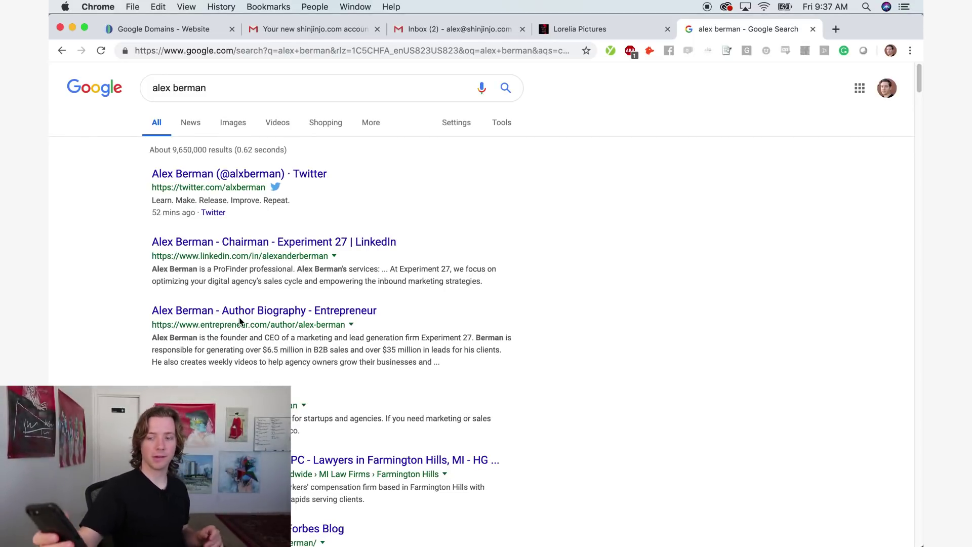
Look through the list of signed-in Google accounts, then close it.
{"action": "left_click", "coordinate": [887, 88]}
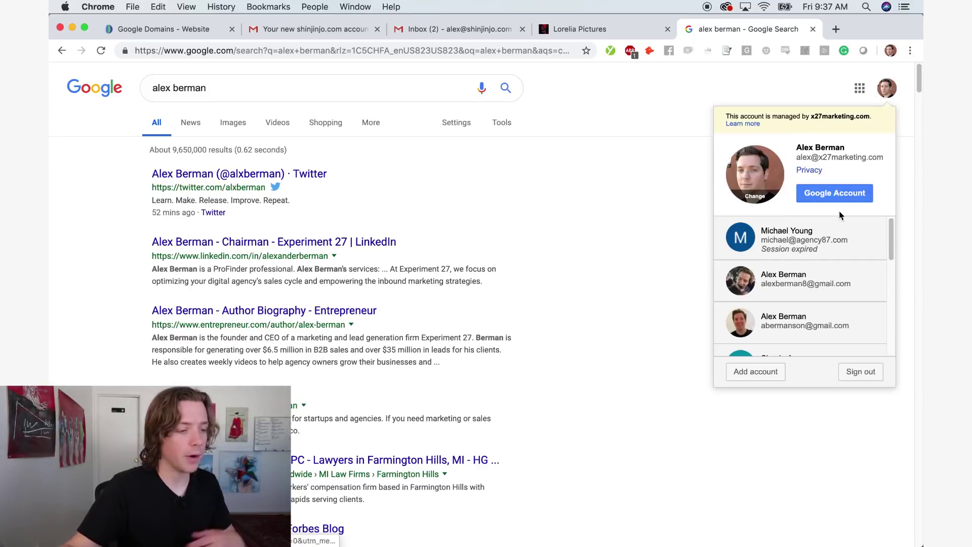
{"action": "scroll", "coordinate": [756, 302], "scroll_direction": "down", "scroll_amount": 2}
{"action": "scroll", "coordinate": [750, 298], "scroll_direction": "up", "scroll_amount": 2}
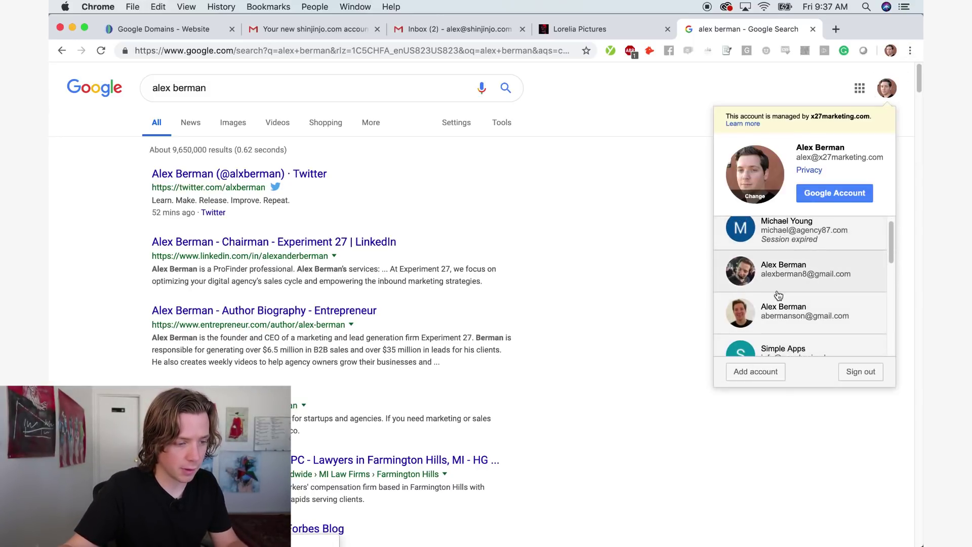
{"action": "left_click", "coordinate": [618, 309]}
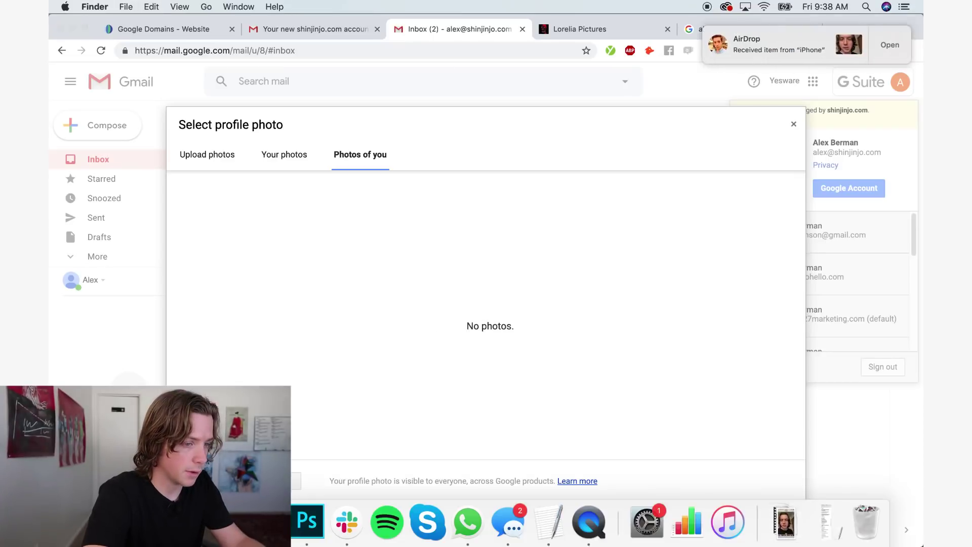
Upload IMG_1336.PNG as the profile photo and crop it around the head at full width.
{"action": "left_click_drag", "start_coordinate": [412, 133], "coordinate": [392, 314]}
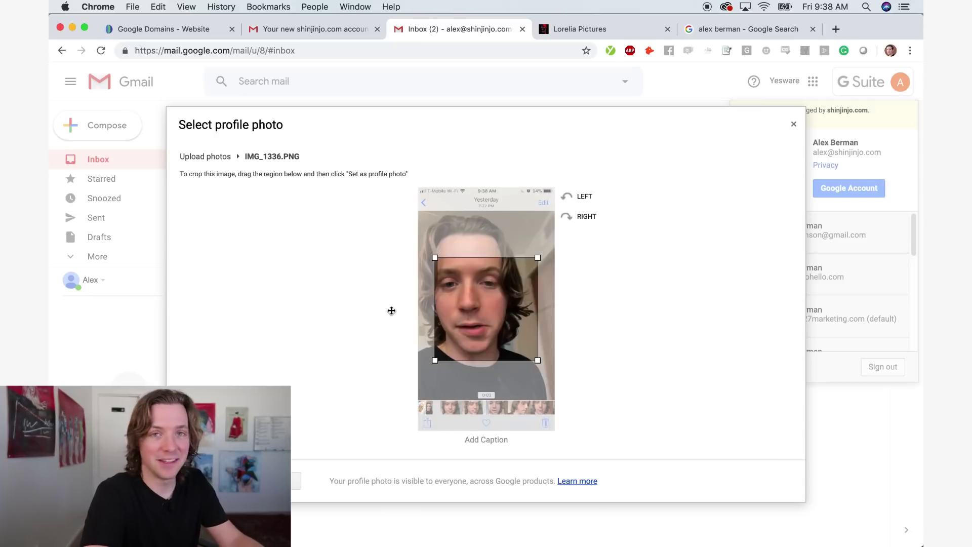
{"action": "left_click_drag", "start_coordinate": [478, 299], "coordinate": [458, 253]}
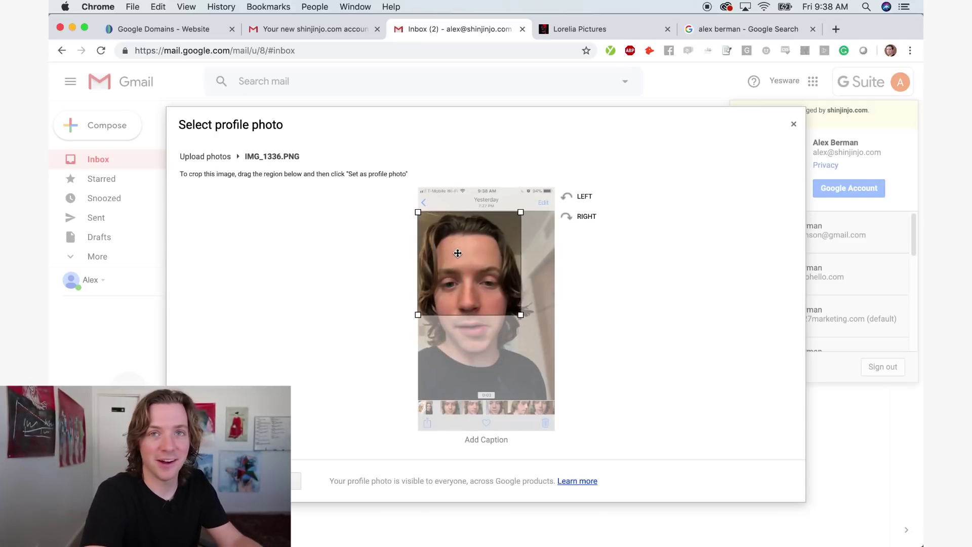
{"action": "left_click", "coordinate": [616, 442]}
{"action": "left_click_drag", "start_coordinate": [545, 281], "coordinate": [545, 291]}
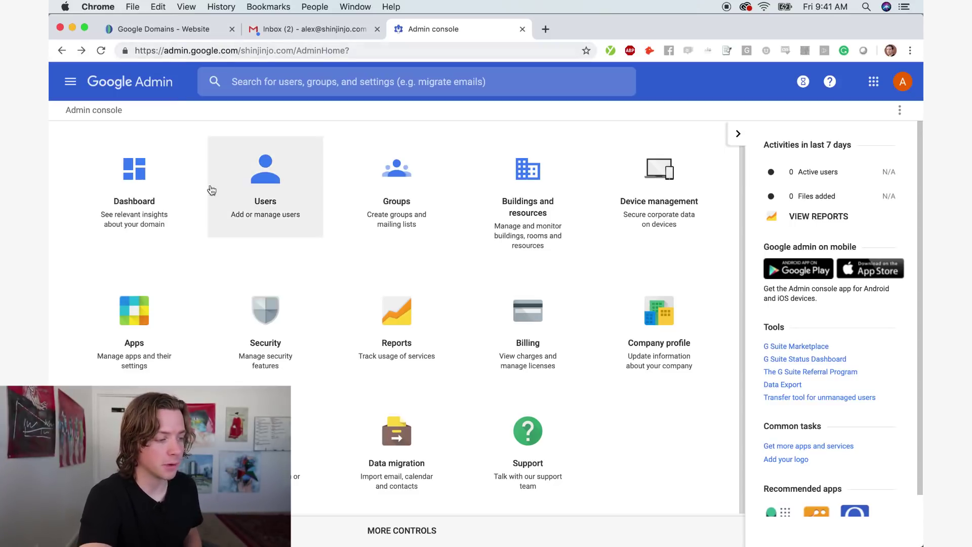
Open the admin user's account under Users and pick a profile image from Downloads.
{"action": "left_click", "coordinate": [278, 191]}
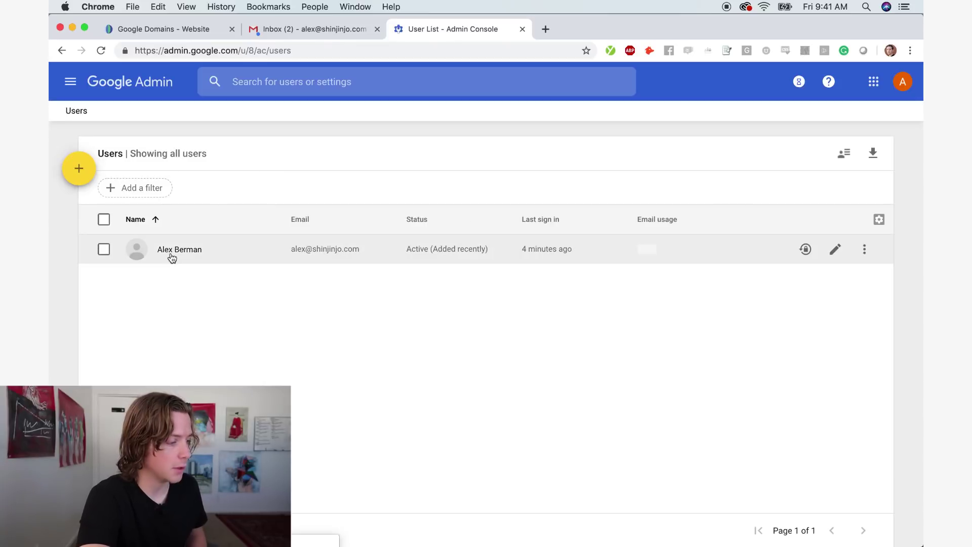
{"action": "left_click", "coordinate": [171, 256]}
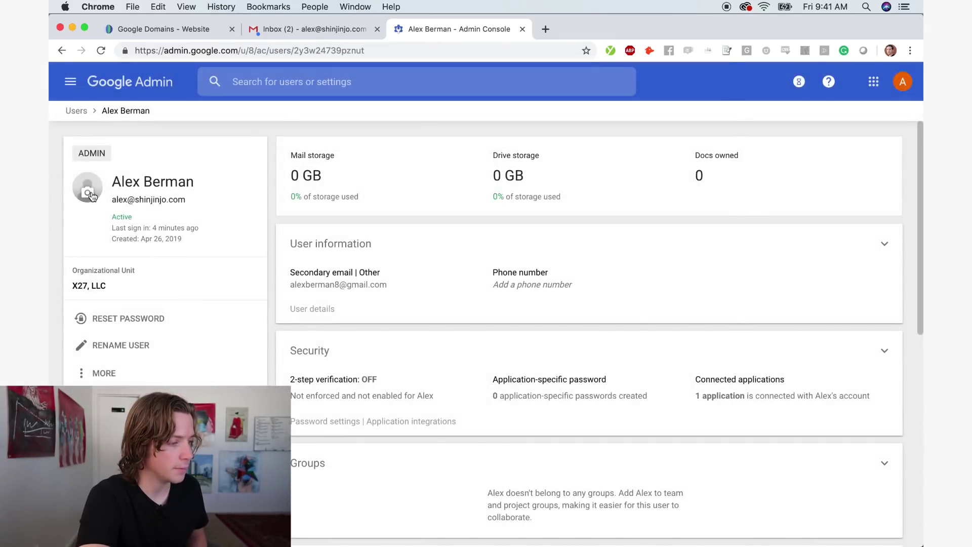
{"action": "left_click", "coordinate": [88, 193]}
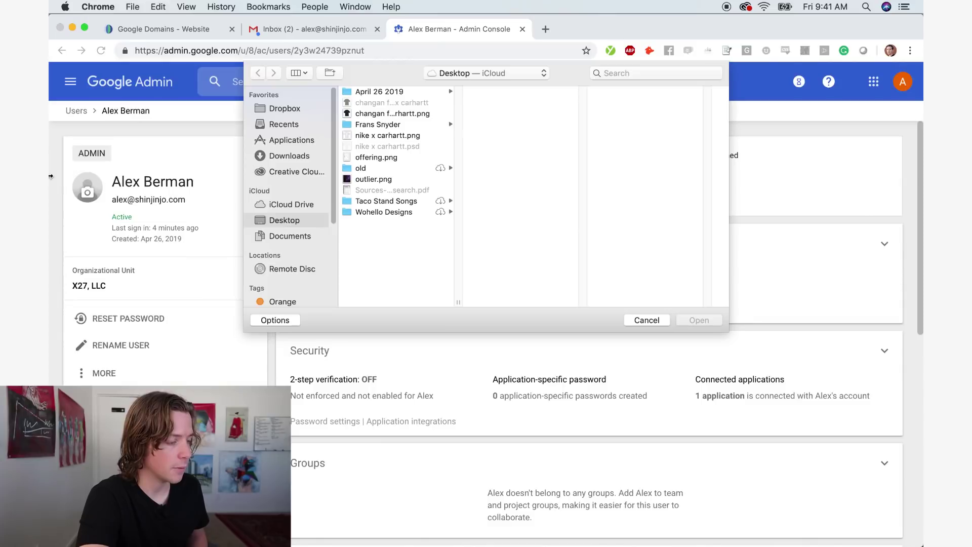
{"action": "left_click", "coordinate": [290, 236]}
{"action": "left_click", "coordinate": [290, 156]}
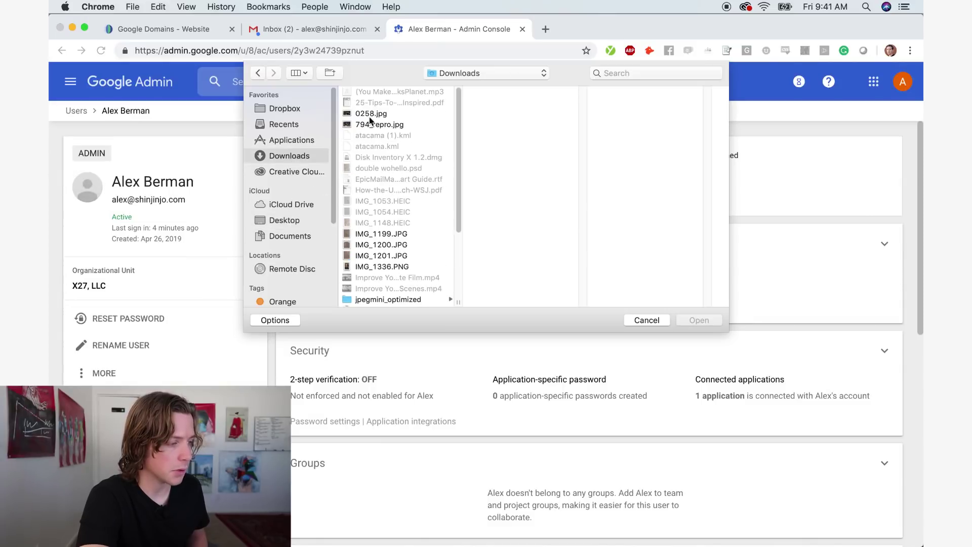
{"action": "scroll", "coordinate": [388, 292], "scroll_direction": "down", "scroll_amount": 5}
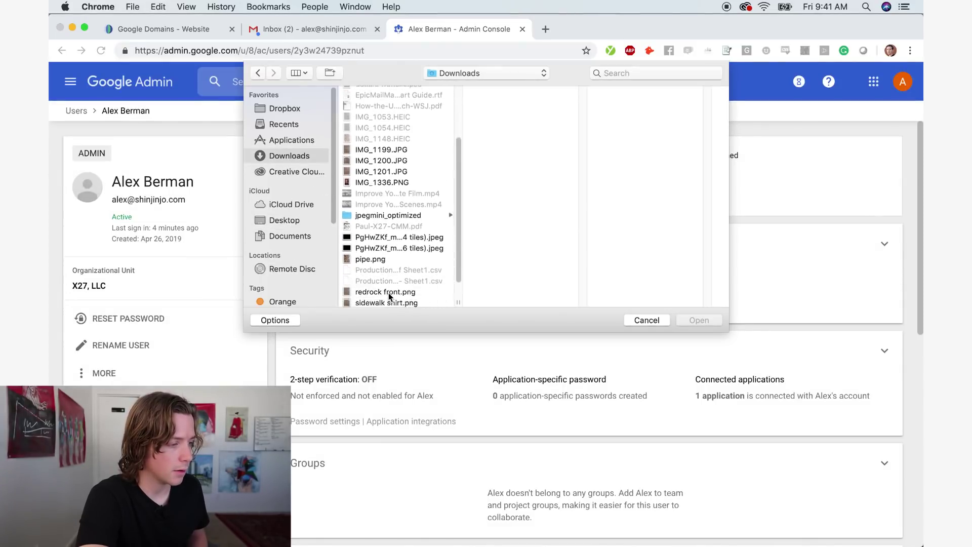
{"action": "scroll", "coordinate": [391, 273], "scroll_direction": "up", "scroll_amount": 6}
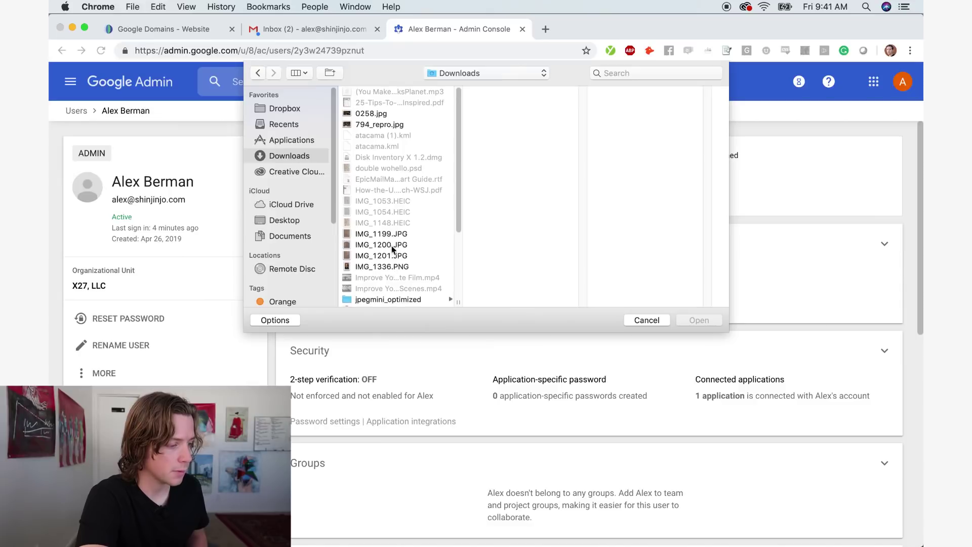
{"action": "double_click", "coordinate": [392, 260]}
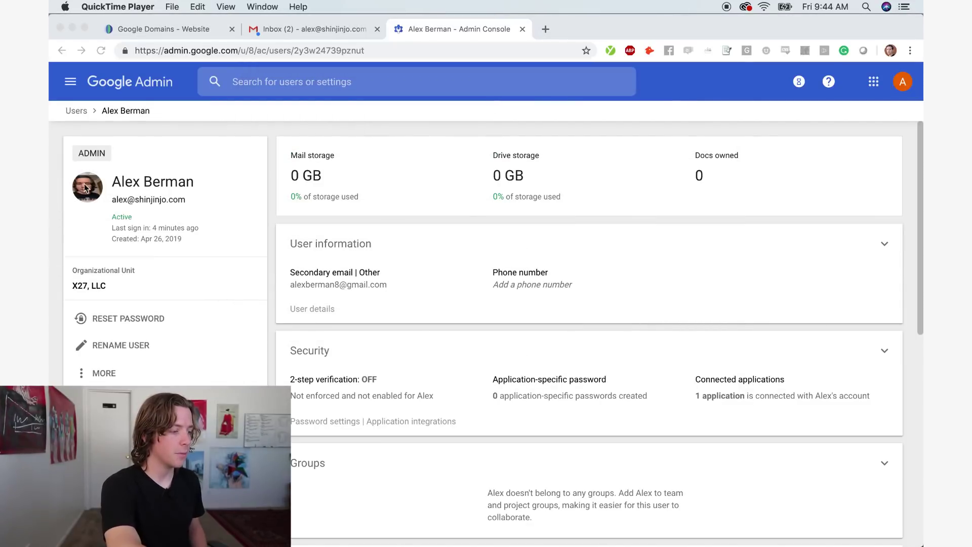
Dismiss the photo-save error, reload Gmail, and confirm the new photo in the Admin console.
{"action": "left_click", "coordinate": [317, 30]}
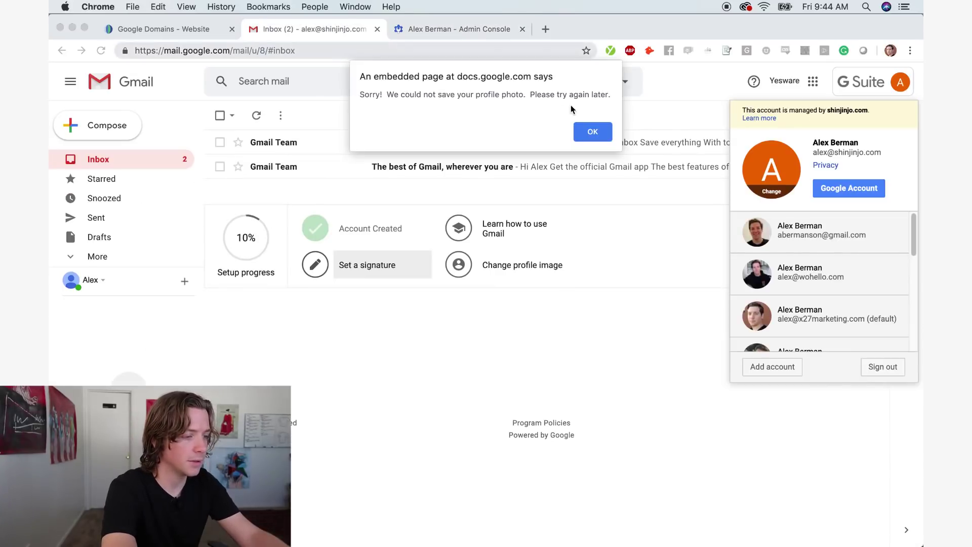
{"action": "left_click", "coordinate": [592, 131]}
{"action": "left_click", "coordinate": [353, 51]}
{"action": "key", "text": "Return"}
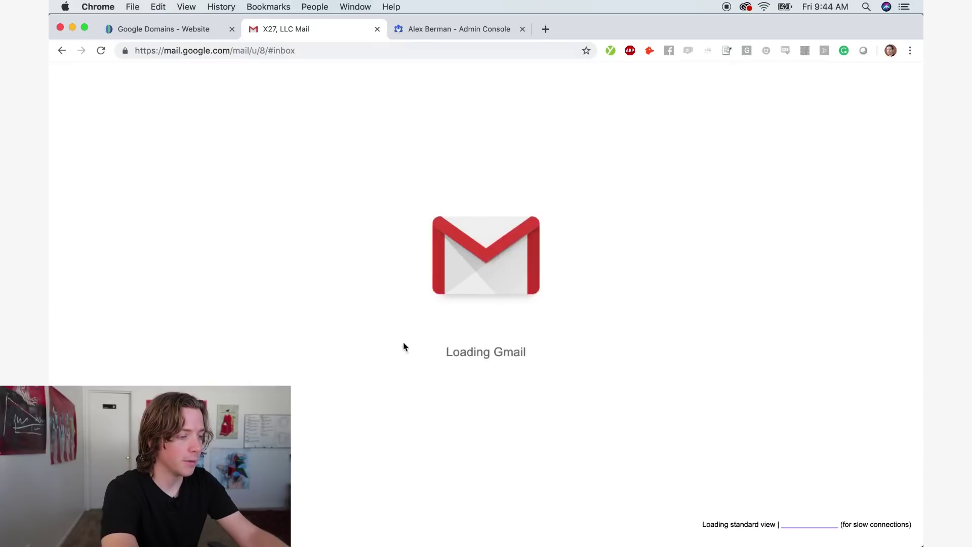
{"action": "left_click", "coordinate": [431, 29]}
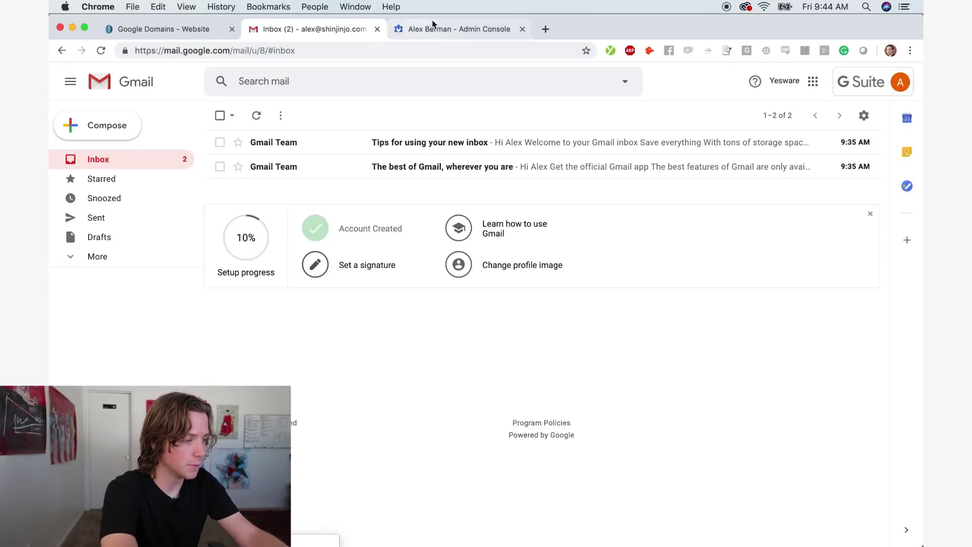
{"action": "left_click", "coordinate": [330, 31]}
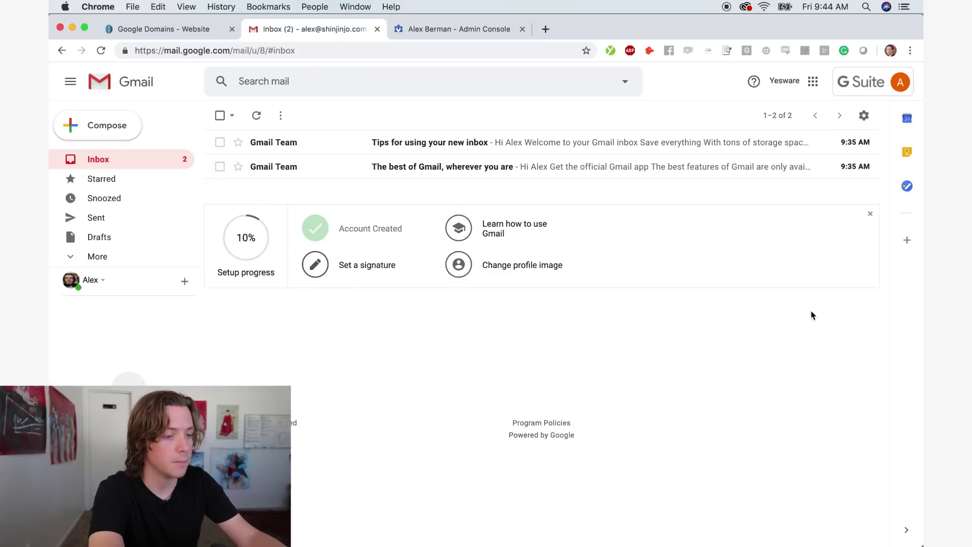
Open the full Gmail settings page and scroll down to the Signature section.
{"action": "left_click", "coordinate": [864, 116]}
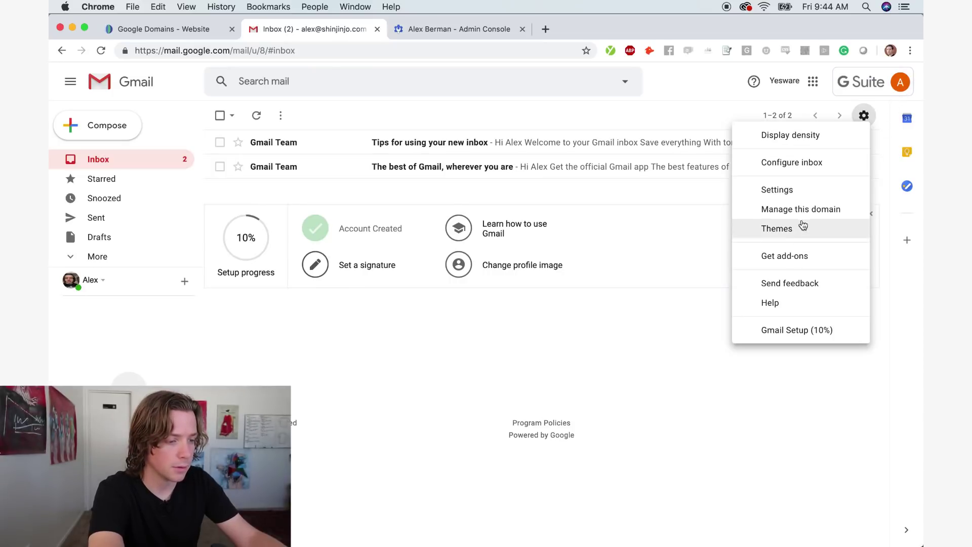
{"action": "left_click", "coordinate": [797, 191]}
{"action": "scroll", "coordinate": [614, 334], "scroll_direction": "down", "scroll_amount": 15}
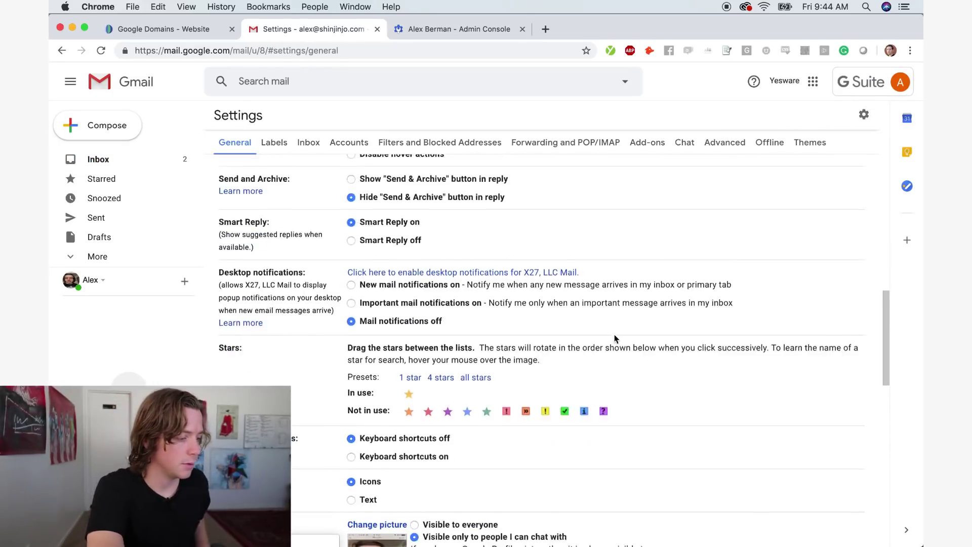
Copy the signature from a new message in the other Gmail account and paste it into the new account's signature.
{"action": "key", "text": "super+t"}
{"action": "type", "text": "gmail.com"}
{"action": "key", "text": "Return"}
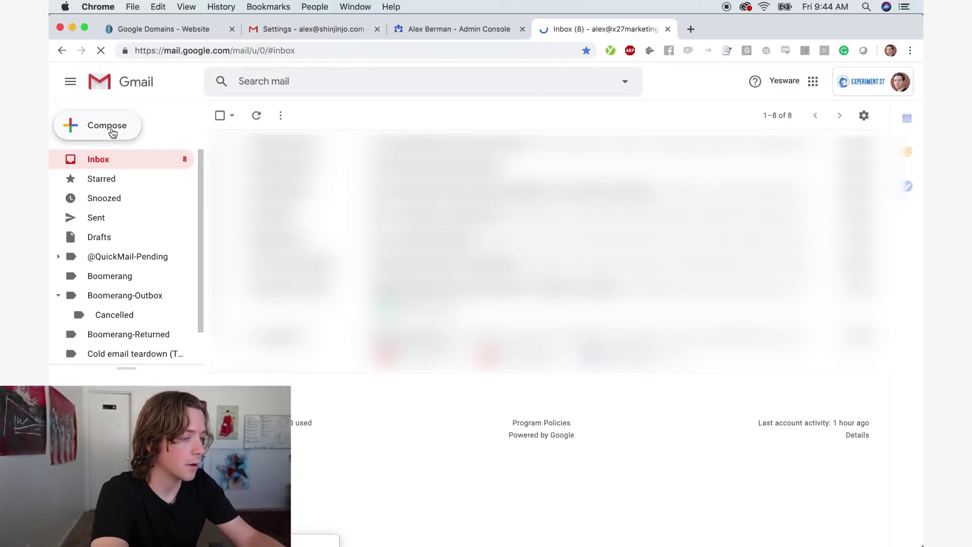
{"action": "left_click", "coordinate": [112, 133]}
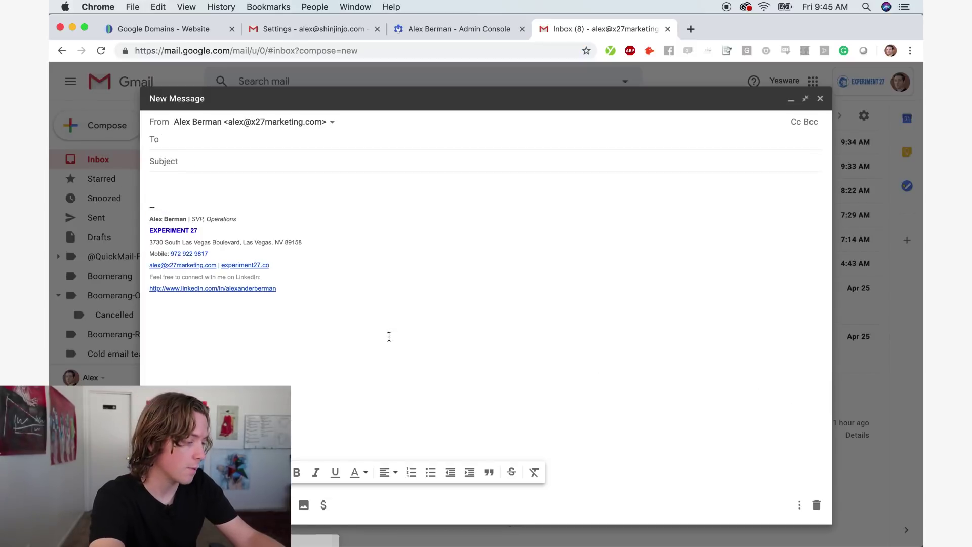
{"action": "left_click_drag", "start_coordinate": [389, 336], "coordinate": [481, 63]}
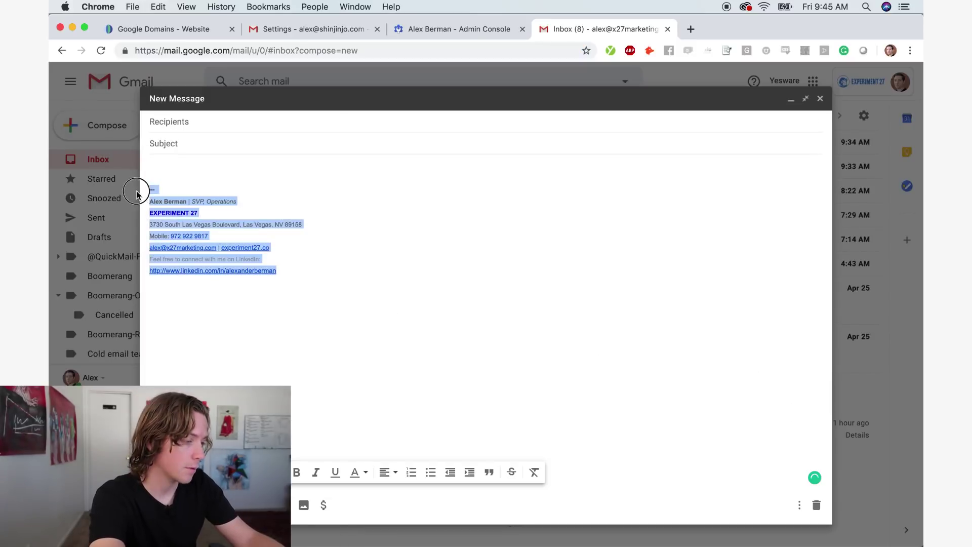
{"action": "left_click", "coordinate": [348, 31]}
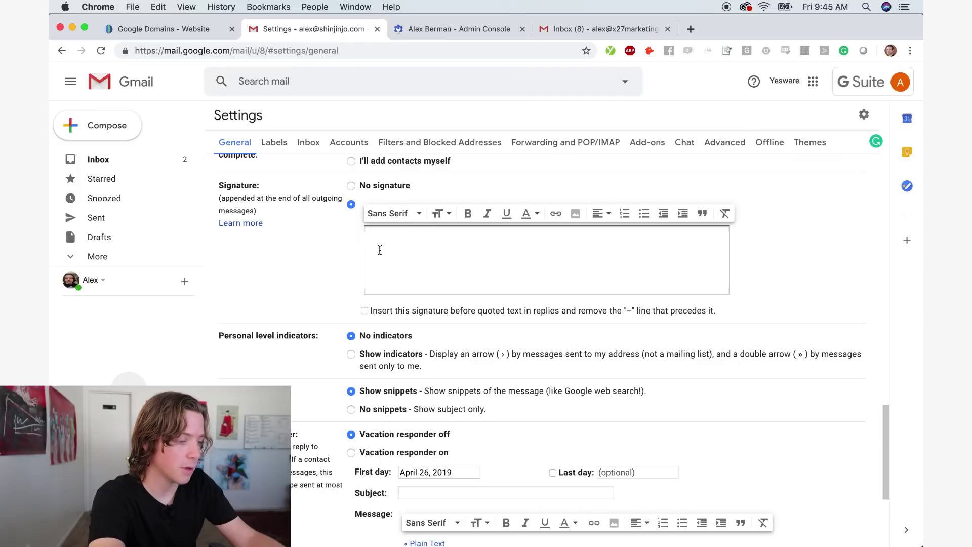
{"action": "key", "text": "super+v"}
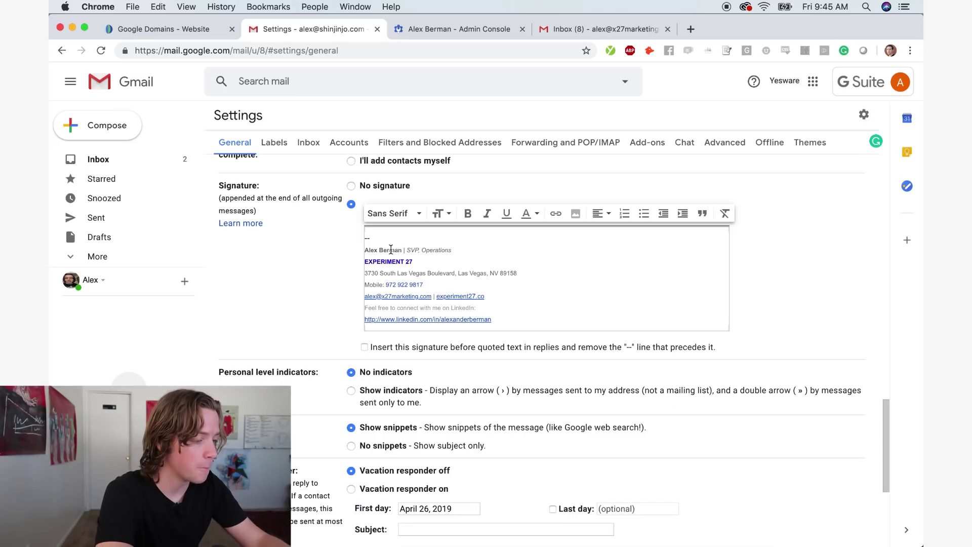
Replace the job title with 'Producer' and the company line with 'SHINJINO' in the signature.
{"action": "left_click_drag", "start_coordinate": [451, 250], "coordinate": [411, 250]}
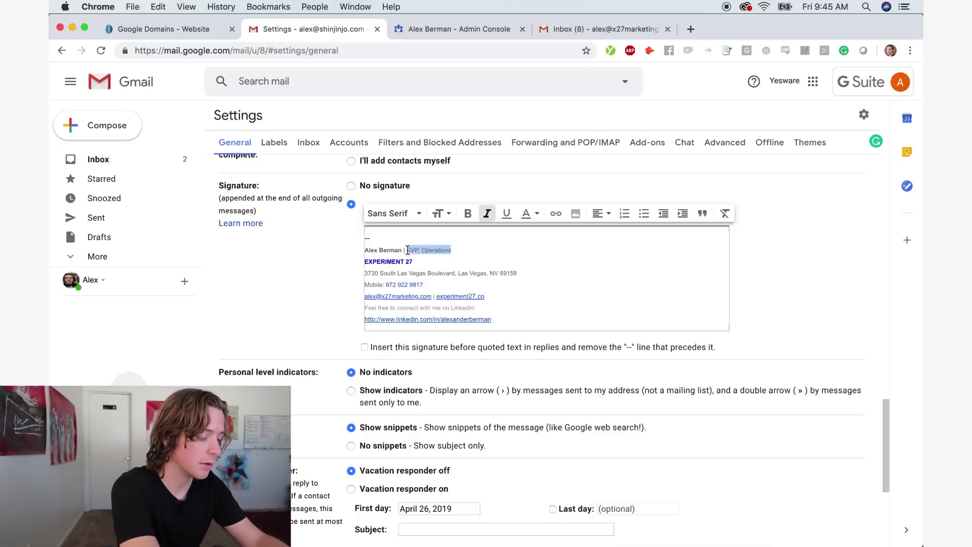
{"action": "type", "text": "Producer"}
{"action": "left_click_drag", "start_coordinate": [414, 261], "coordinate": [283, 265]}
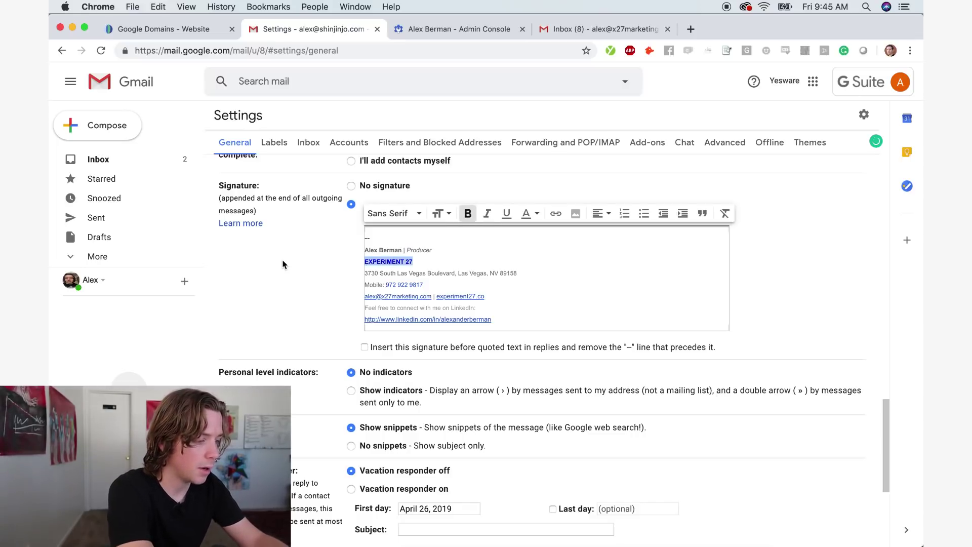
{"action": "type", "text": "SHINJ"}
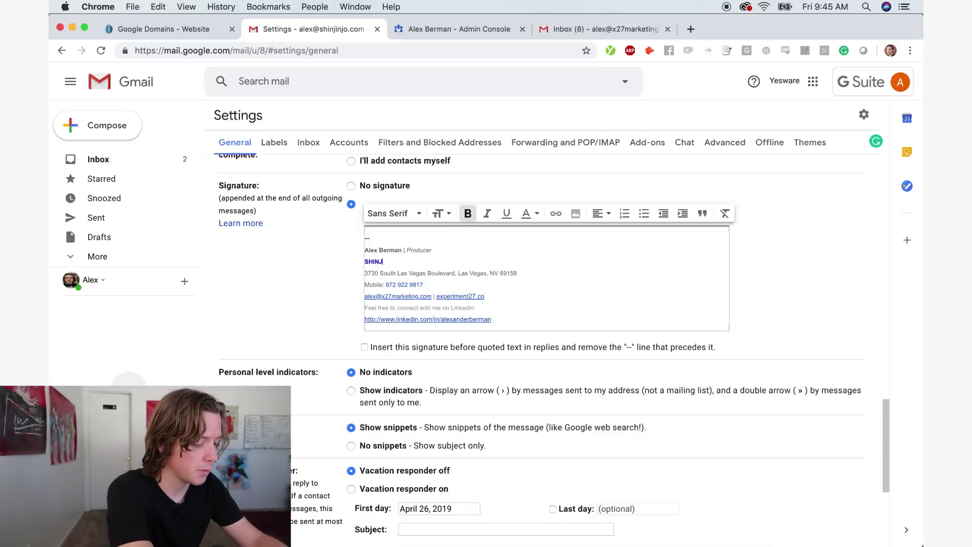
{"action": "type", "text": "INO"}
Colour the word SHINJINO red in the signature, correcting an initial purple choice.
{"action": "left_click", "coordinate": [531, 213]}
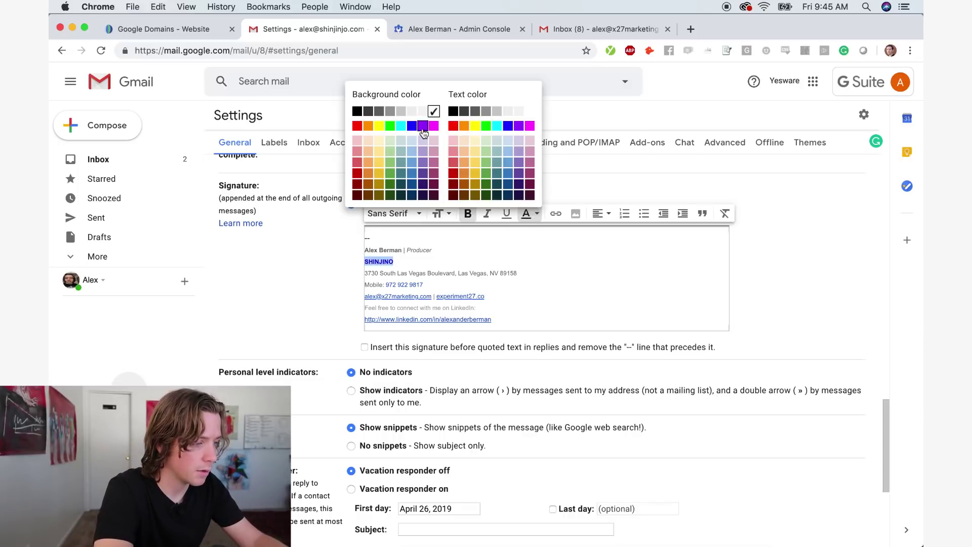
{"action": "left_click", "coordinate": [423, 126]}
{"action": "left_click", "coordinate": [401, 269]}
{"action": "double_click", "coordinate": [379, 262]}
{"action": "left_click", "coordinate": [530, 213]}
{"action": "left_click", "coordinate": [453, 126]}
{"action": "left_click", "coordinate": [501, 269]}
Select the street address line, then open the personal account's inbox in a new tab.
{"action": "left_click_drag", "start_coordinate": [531, 275], "coordinate": [330, 273]}
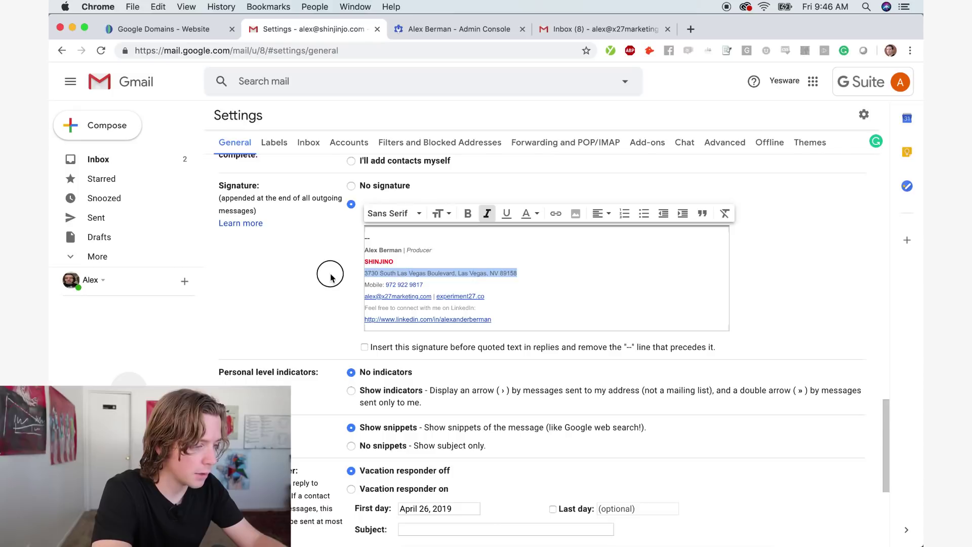
{"action": "key", "text": "super+4"}
{"action": "left_click", "coordinate": [820, 285]}
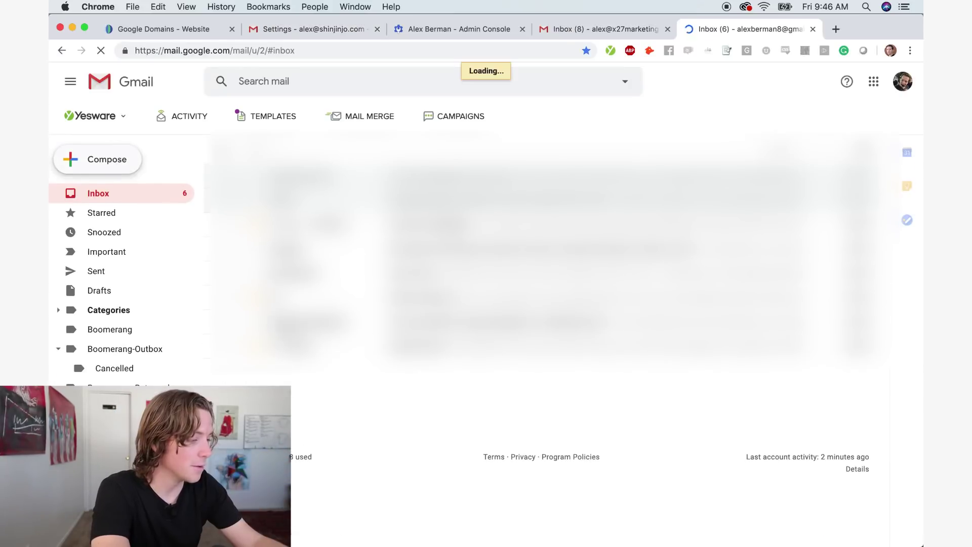
Copy the old signature block from a new message and return to the new account's signature settings.
{"action": "key", "text": "c"}
{"action": "left_click_drag", "start_coordinate": [628, 361], "coordinate": [516, 277]}
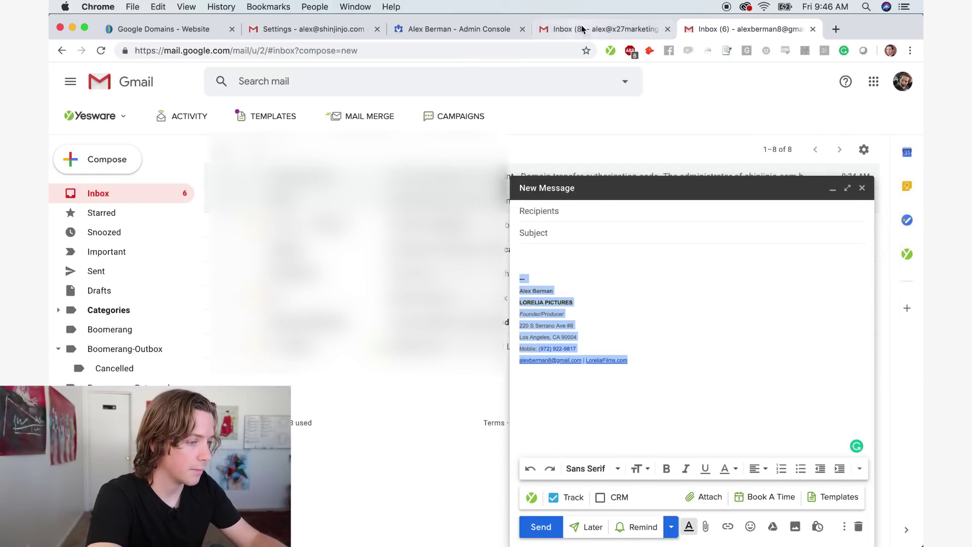
{"action": "left_click", "coordinate": [309, 29]}
{"action": "scroll", "coordinate": [413, 380], "scroll_direction": "down", "scroll_amount": 1}
{"action": "scroll", "coordinate": [401, 361], "scroll_direction": "down", "scroll_amount": 1}
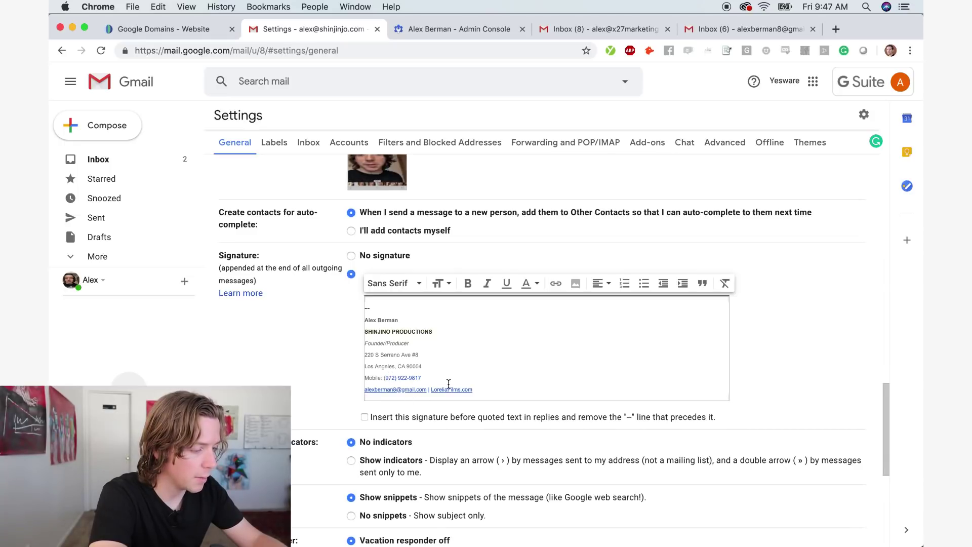
Point the signature's website link to Shinjinjo.com and save the settings.
{"action": "key", "text": "super+k"}
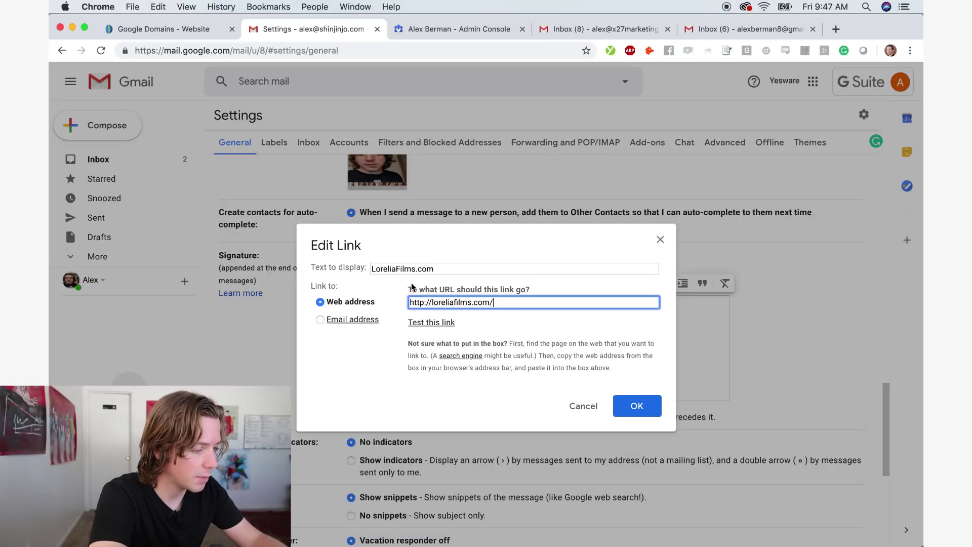
{"action": "type", "text": "sh"}
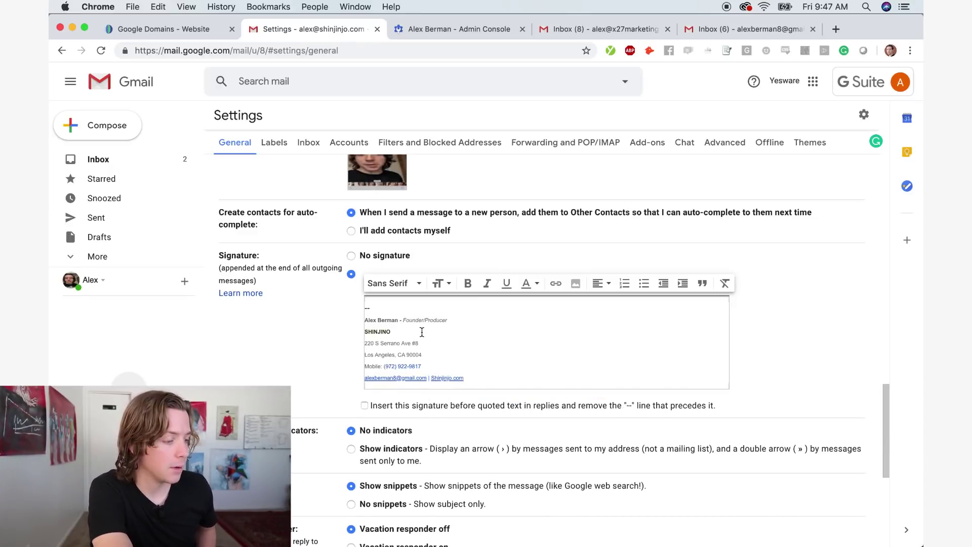
{"action": "left_click_drag", "start_coordinate": [421, 367], "coordinate": [373, 366]}
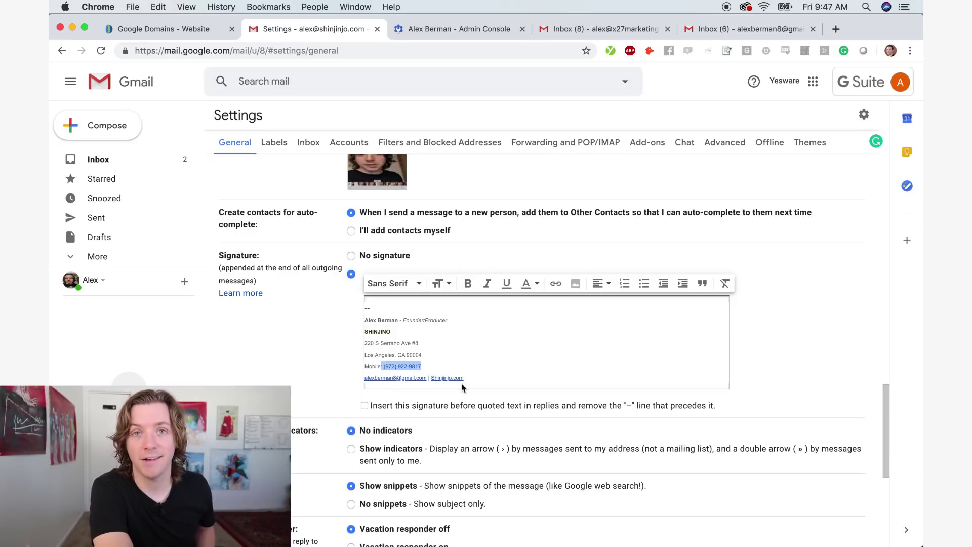
{"action": "left_click", "coordinate": [440, 350]}
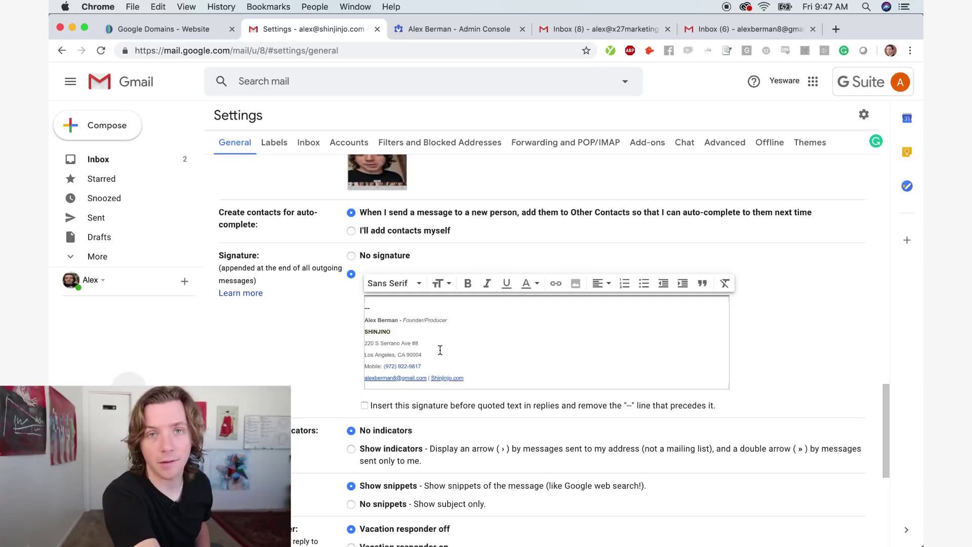
{"action": "scroll", "coordinate": [439, 412], "scroll_direction": "down", "scroll_amount": 6}
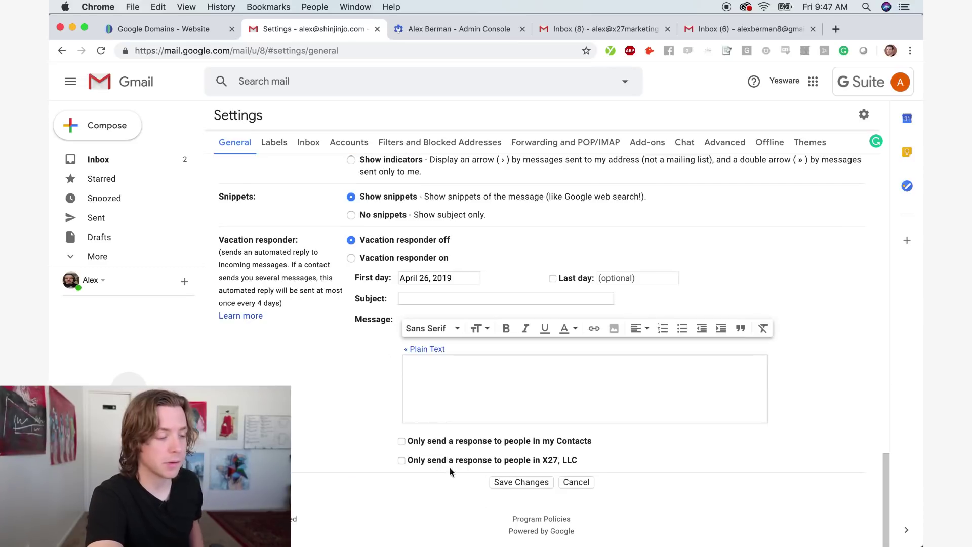
{"action": "left_click", "coordinate": [540, 482]}
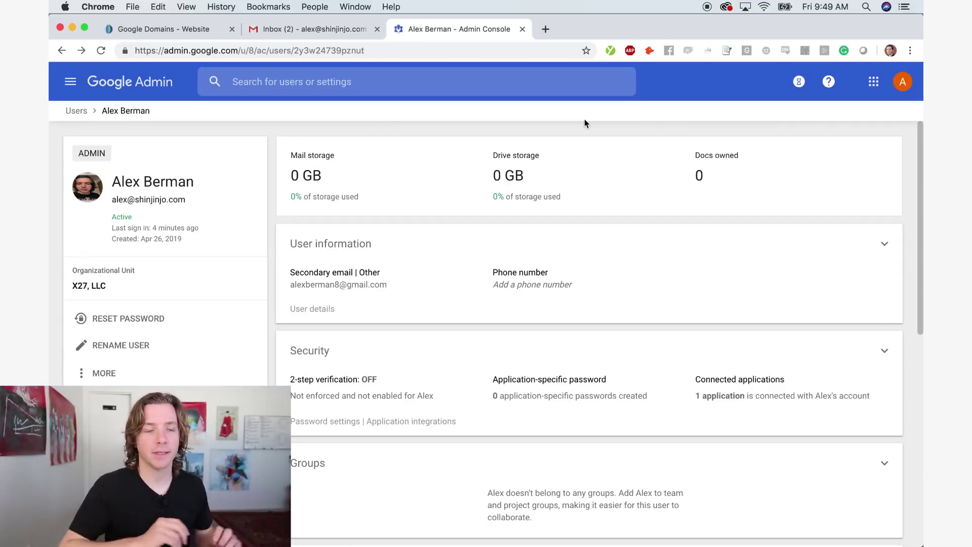
Submit the new shinjinjo.com address on x27marketing's checklist form to get the Campaign Optimization Checklist.
{"action": "left_click", "coordinate": [379, 50]}
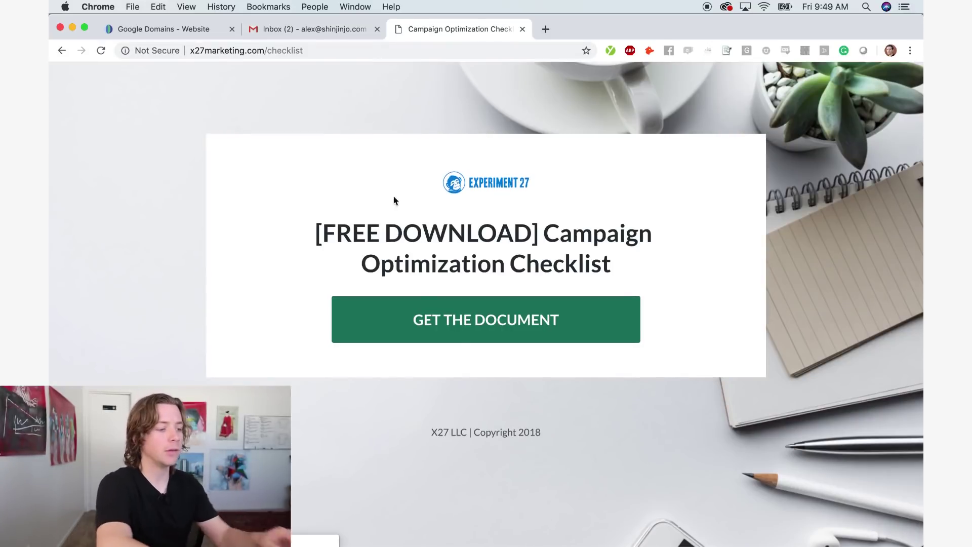
{"action": "left_click", "coordinate": [460, 335]}
{"action": "left_click", "coordinate": [430, 309]}
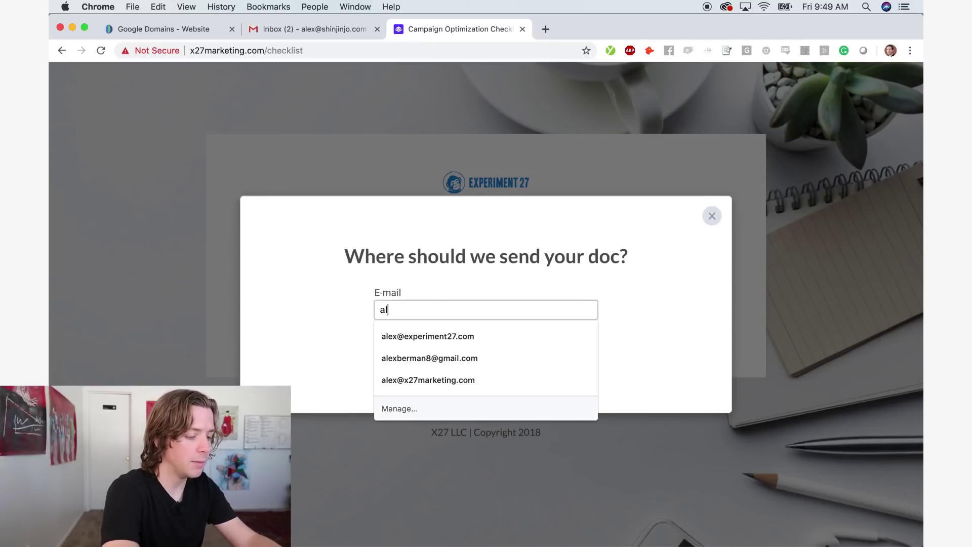
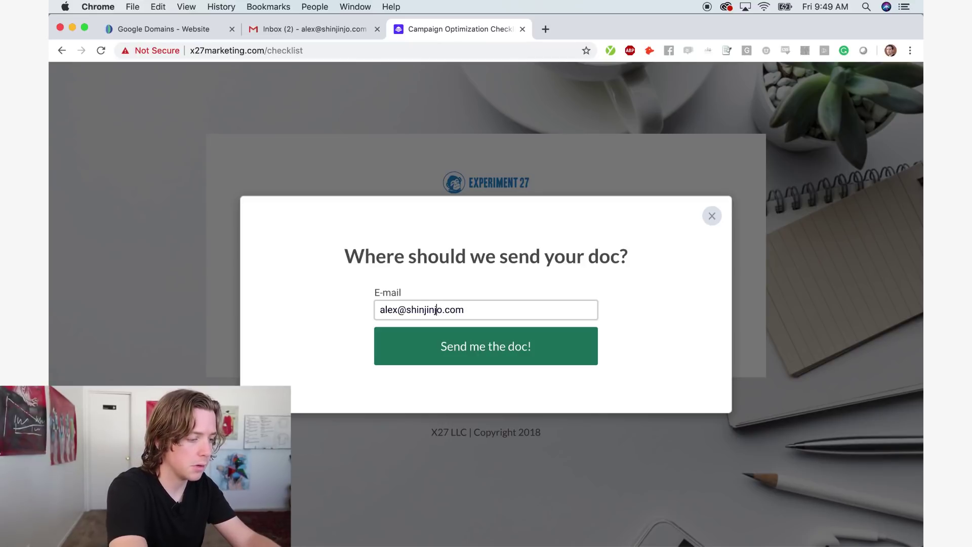
{"action": "triple_click", "coordinate": [437, 310]}
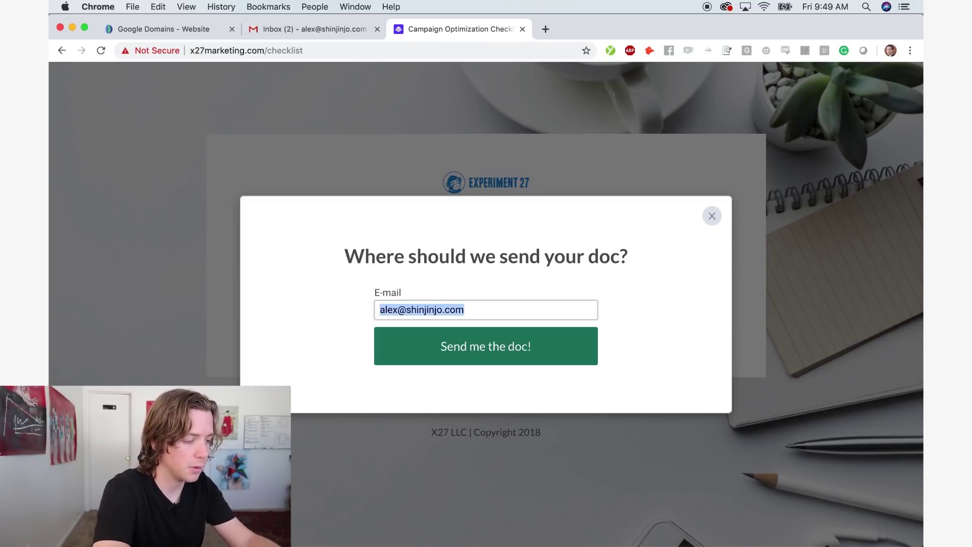
{"action": "left_click", "coordinate": [428, 354]}
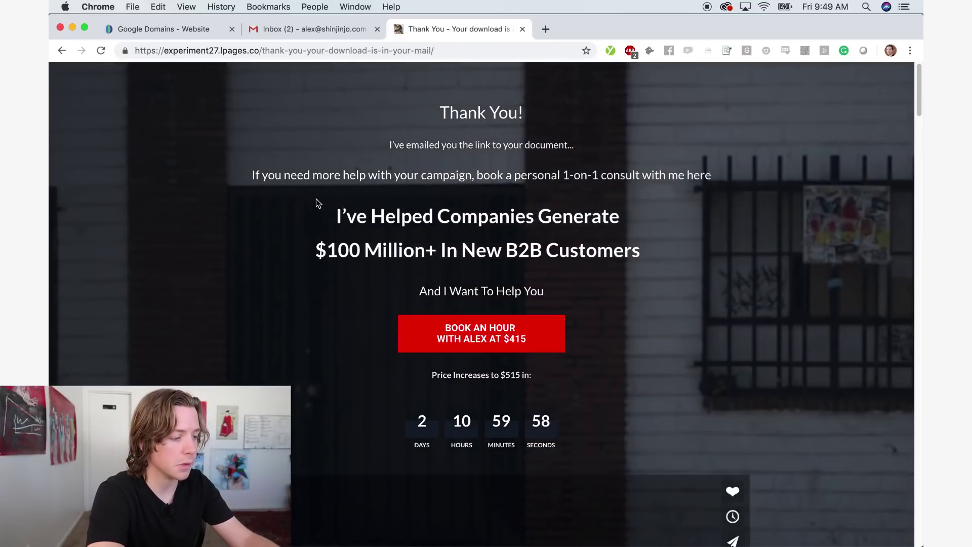
Search for 'brian dean' and 'neil patel' in two browser tabs.
{"action": "left_click", "coordinate": [284, 51]}
{"action": "type", "text": "brian"}
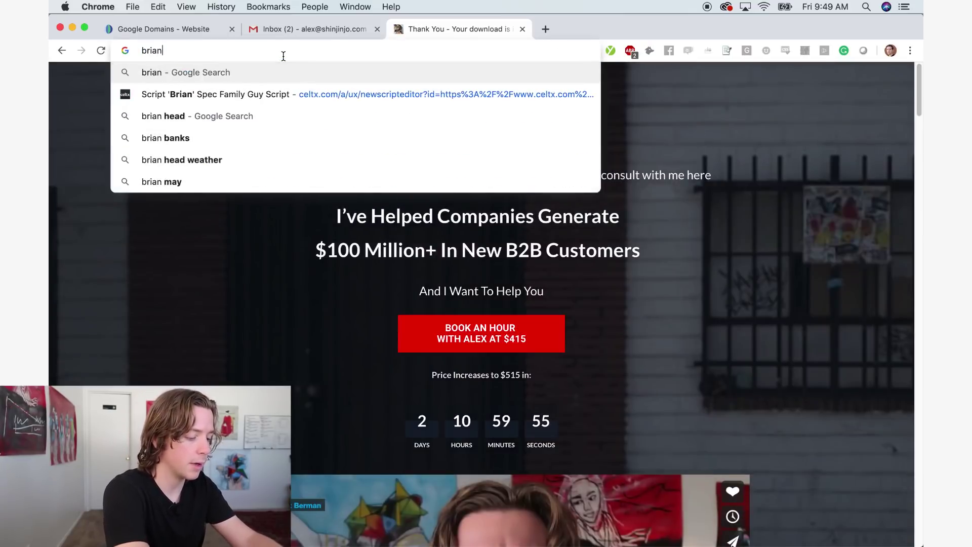
{"action": "type", "text": " dean"}
{"action": "key", "text": "Return"}
{"action": "key", "text": "super+t"}
{"action": "type", "text": "neil patel"}
{"action": "key", "text": "Return"}
Load twitter.com and pinterest.com in two more new tabs.
{"action": "key", "text": "super+t"}
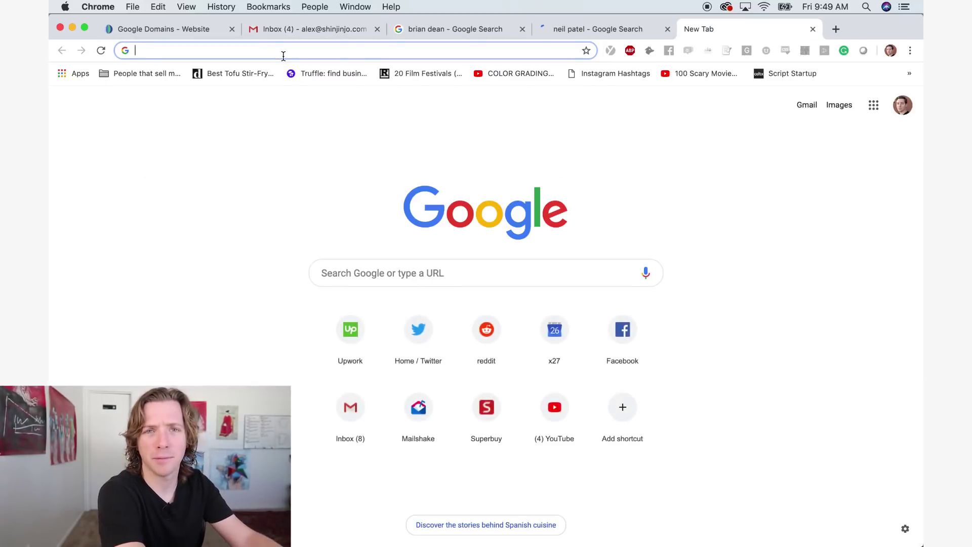
{"action": "type", "text": "twit"}
{"action": "key", "text": "Return"}
{"action": "key", "text": "super+t"}
{"action": "type", "text": "pine"}
{"action": "key", "text": "BackSpace"}
{"action": "type", "text": "terest.com"}
{"action": "key", "text": "Return"}
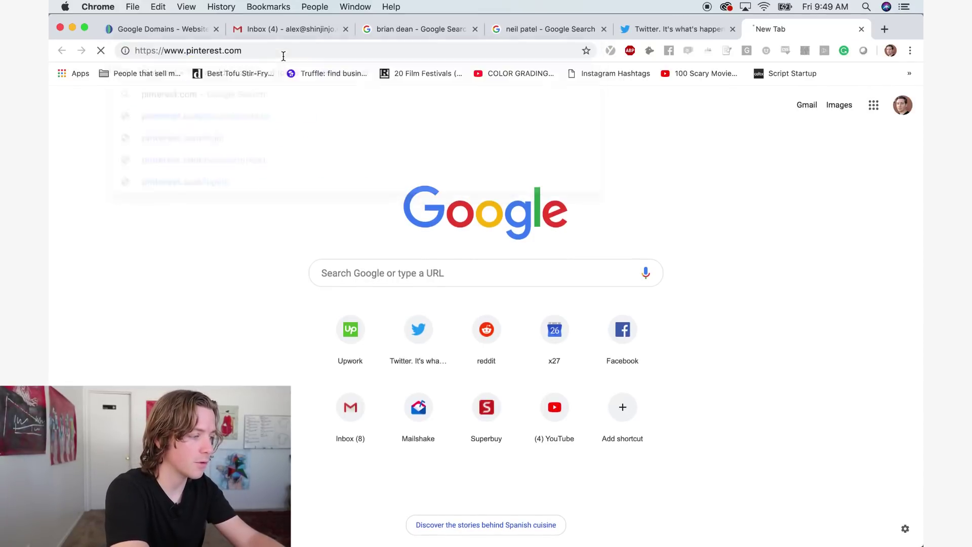
Open Backlinko and neilpatel.com from the search results, then go to the Twitter tab.
{"action": "left_click", "coordinate": [390, 30]}
{"action": "left_click", "coordinate": [286, 177]}
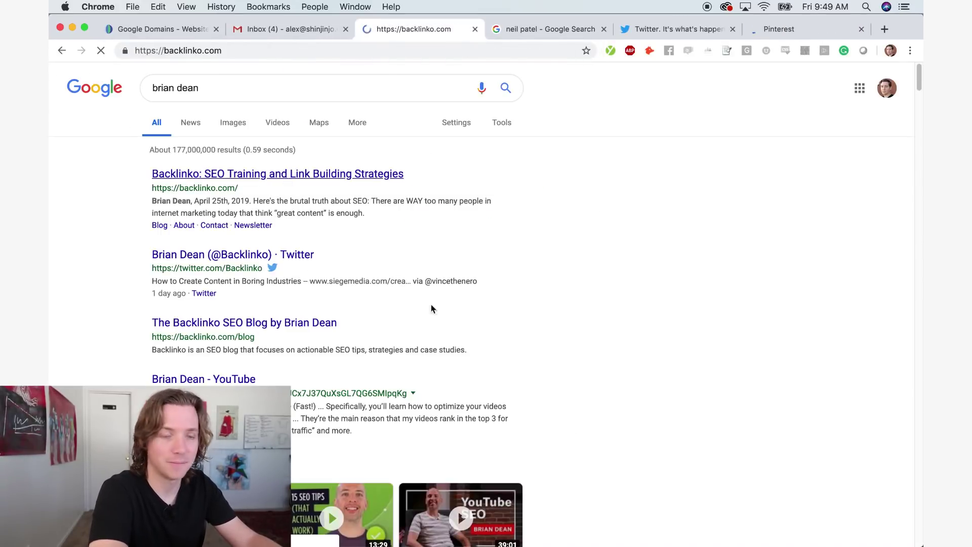
{"action": "key", "text": "ctrl+Tab"}
{"action": "left_click", "coordinate": [269, 175]}
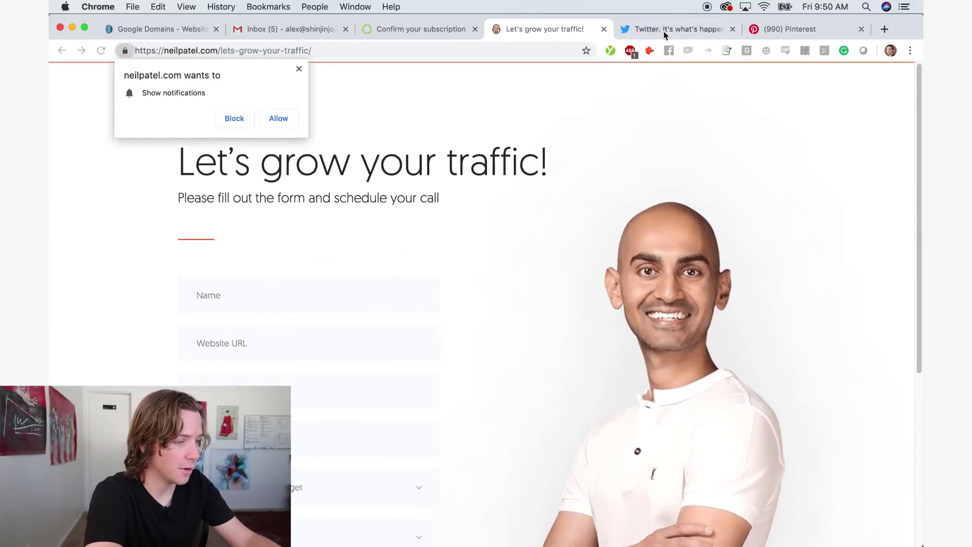
{"action": "left_click", "coordinate": [664, 30]}
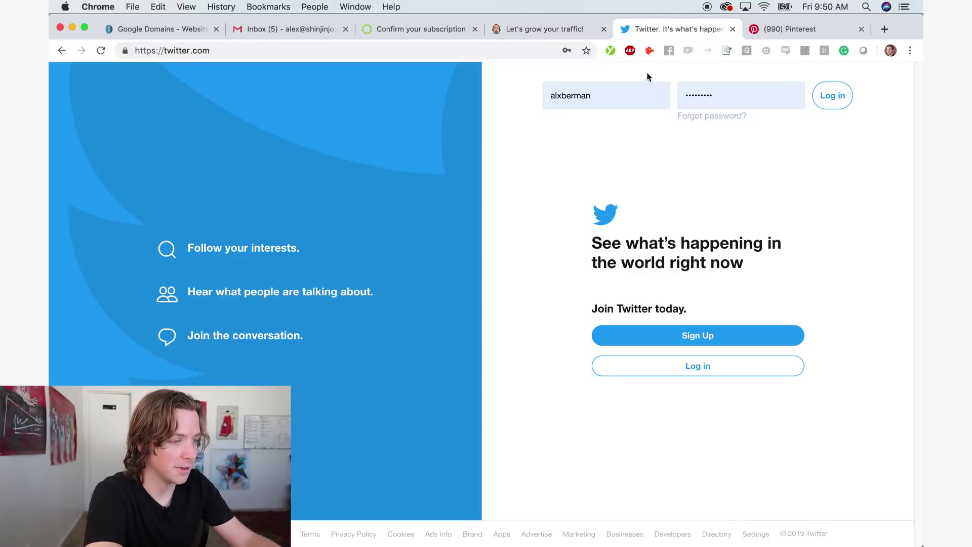
Start a new Twitter account named 'Shinjojo', entering a phone number and the verification code.
{"action": "left_click", "coordinate": [697, 337]}
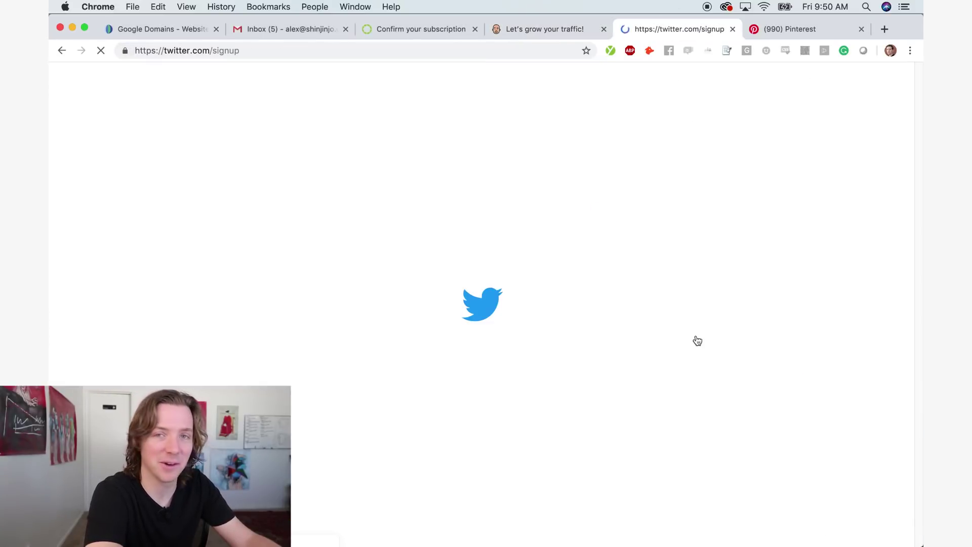
{"action": "type", "text": "Alex"}
{"action": "key", "text": "BackSpace"}
{"action": "key", "text": "BackSpace"}
{"action": "key", "text": "BackSpace"}
{"action": "key", "text": "BackSpace"}
{"action": "type", "text": "Shinjo"}
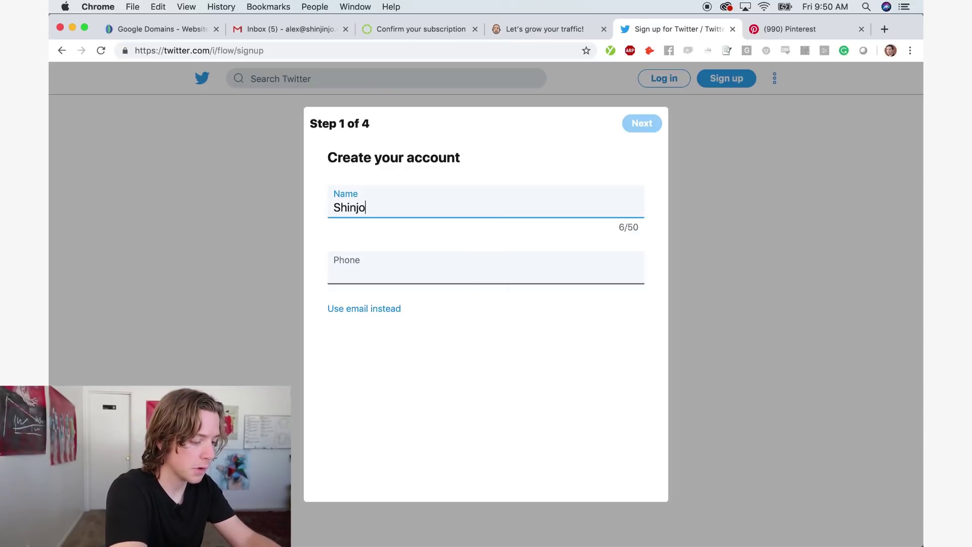
{"action": "type", "text": "jo"}
{"action": "key", "text": "Tab"}
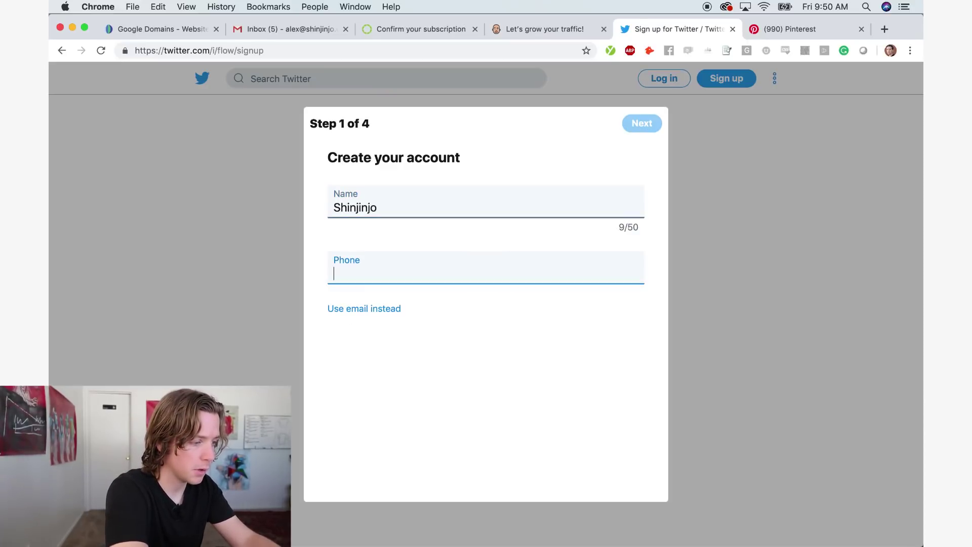
{"action": "type", "text": "97292298"}
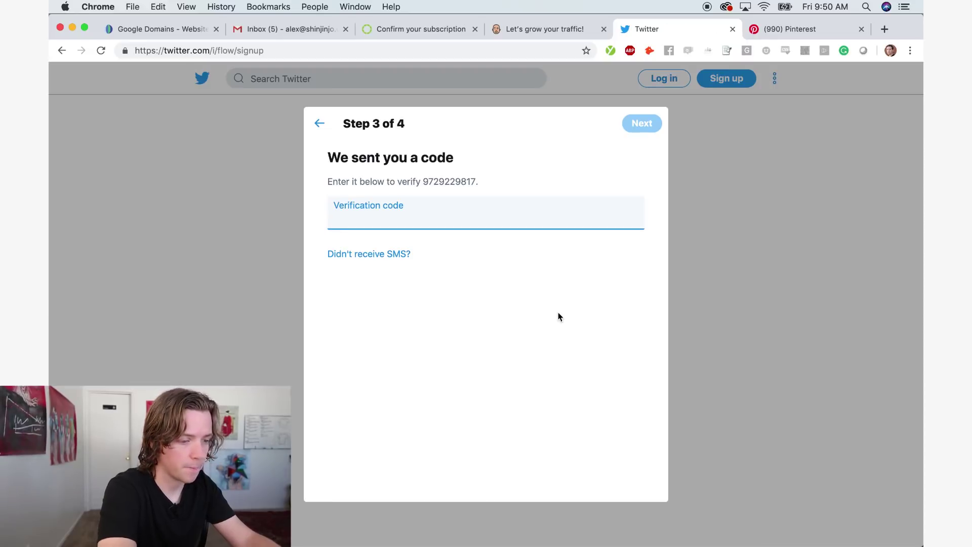
{"action": "type", "text": "=."}
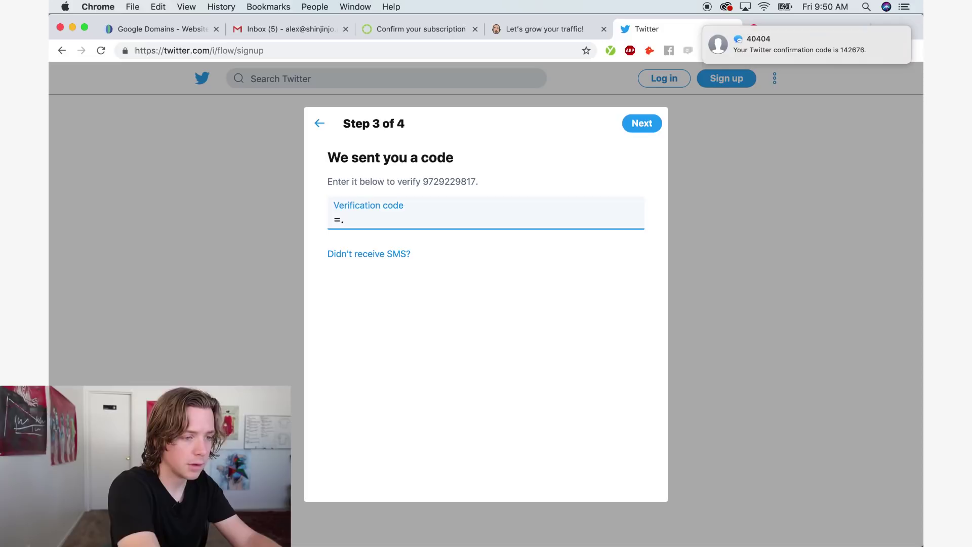
{"action": "left_click", "coordinate": [642, 126]}
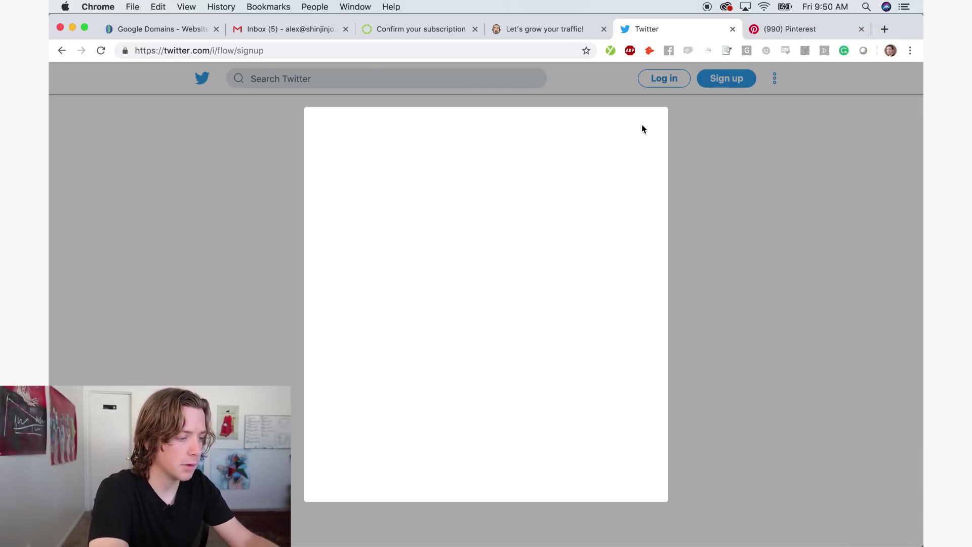
Set and submit the new Twitter account's password.
{"action": "left_click", "coordinate": [369, 219]}
{"action": "key", "text": "super+v"}
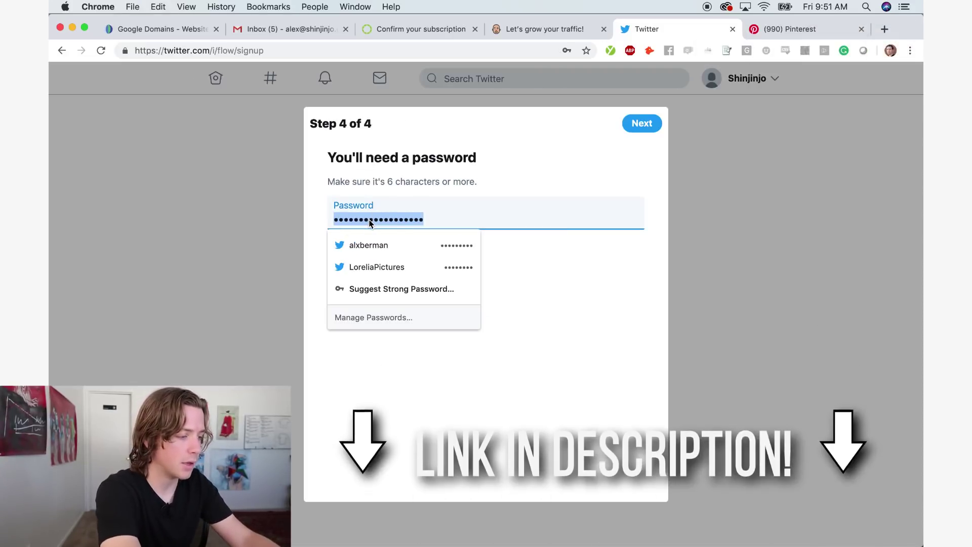
{"action": "type", "text": "••••••••"}
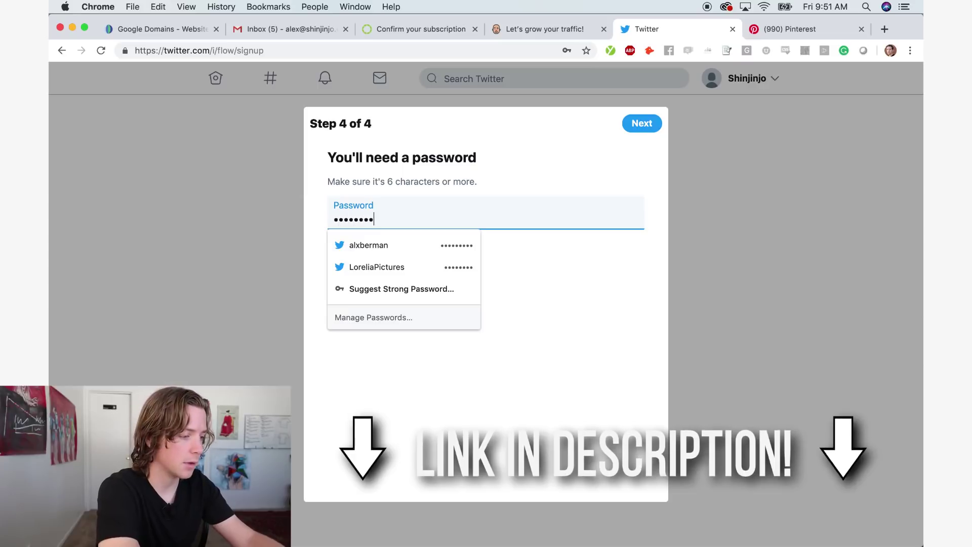
{"action": "left_click", "coordinate": [637, 126]}
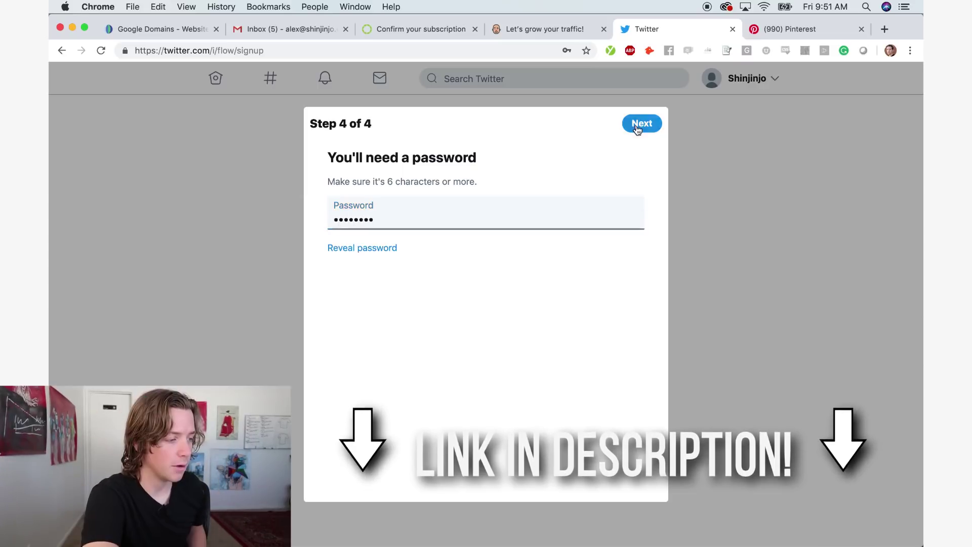
{"action": "left_click", "coordinate": [637, 127]}
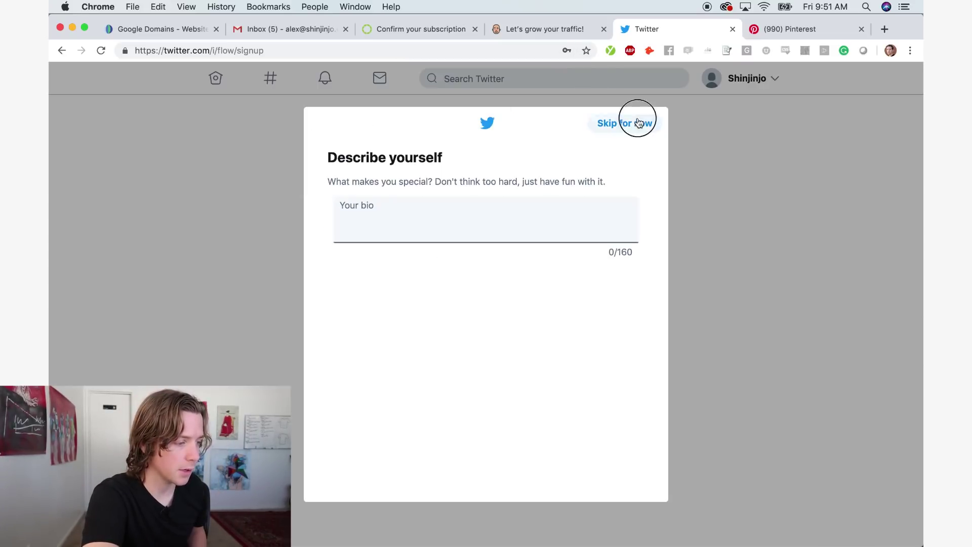
Skip the profile bio, interests and follow suggestions.
{"action": "left_click", "coordinate": [639, 123]}
{"action": "left_click", "coordinate": [639, 124]}
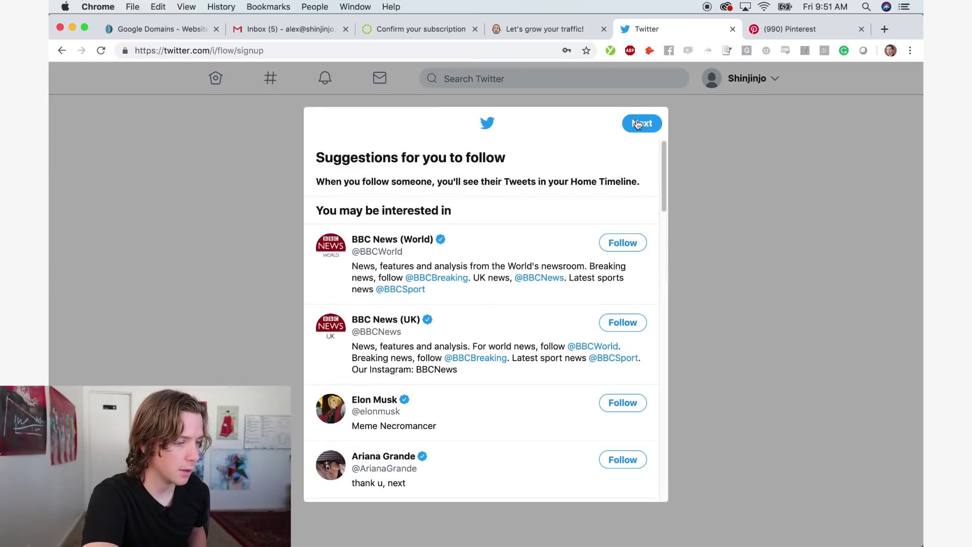
{"action": "left_click", "coordinate": [637, 123]}
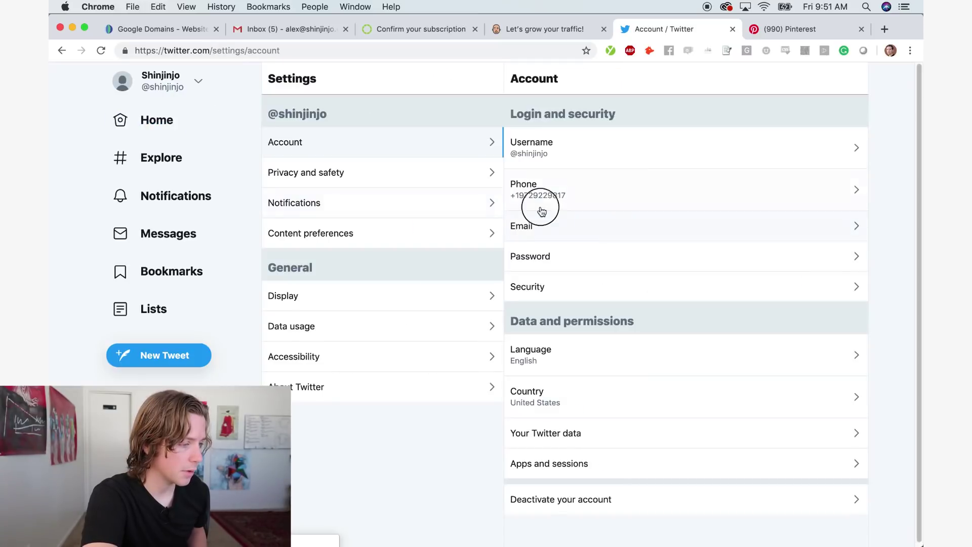
Change the account email in Twitter settings to the new shinjinjo.com address and save.
{"action": "left_click", "coordinate": [541, 207]}
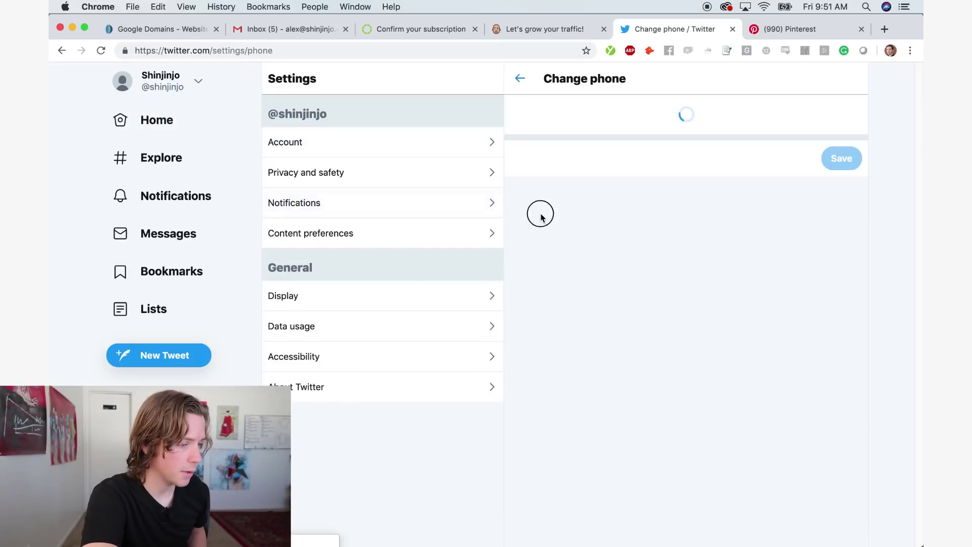
{"action": "key", "text": "super+bracketleft"}
{"action": "left_click", "coordinate": [549, 223]}
{"action": "key", "text": "super+v"}
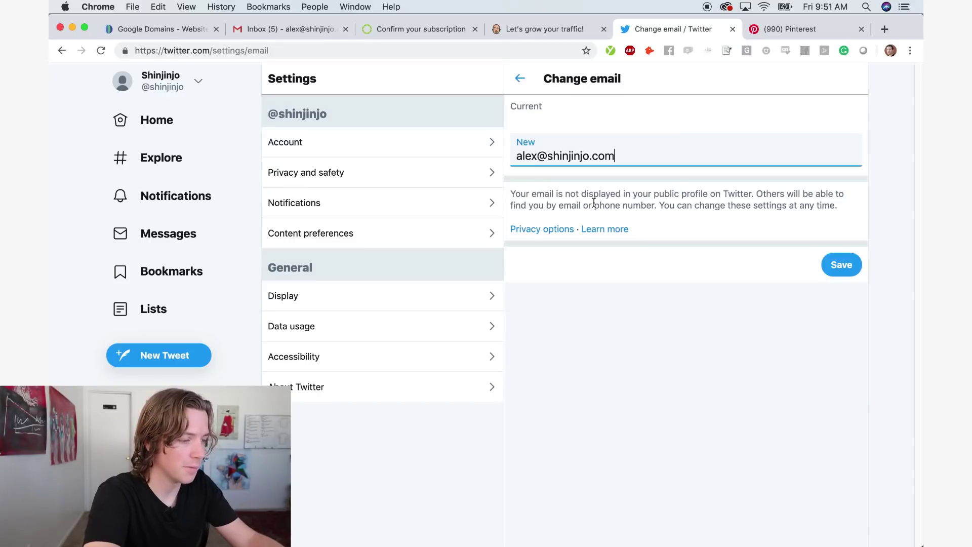
{"action": "left_click", "coordinate": [849, 264]}
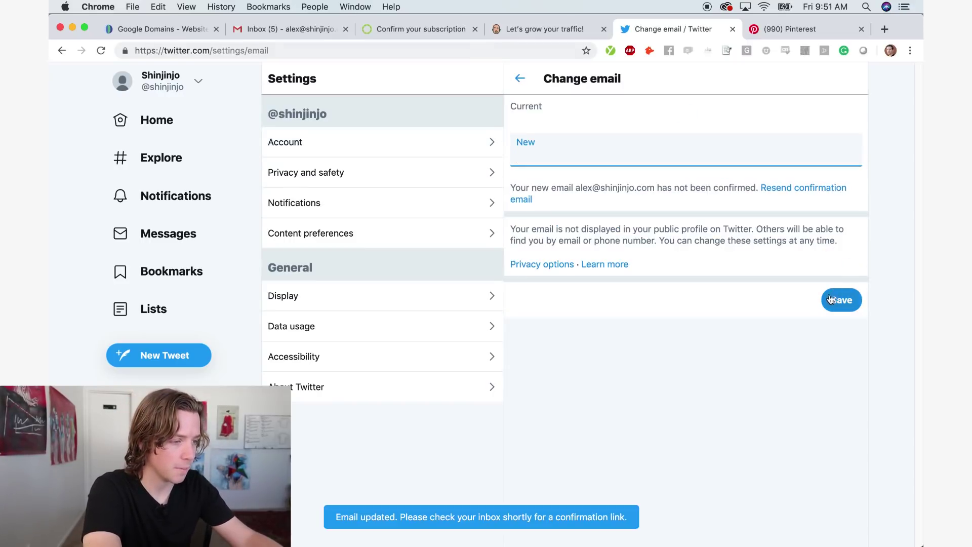
{"action": "left_click", "coordinate": [481, 48]}
{"action": "left_click", "coordinate": [828, 30]}
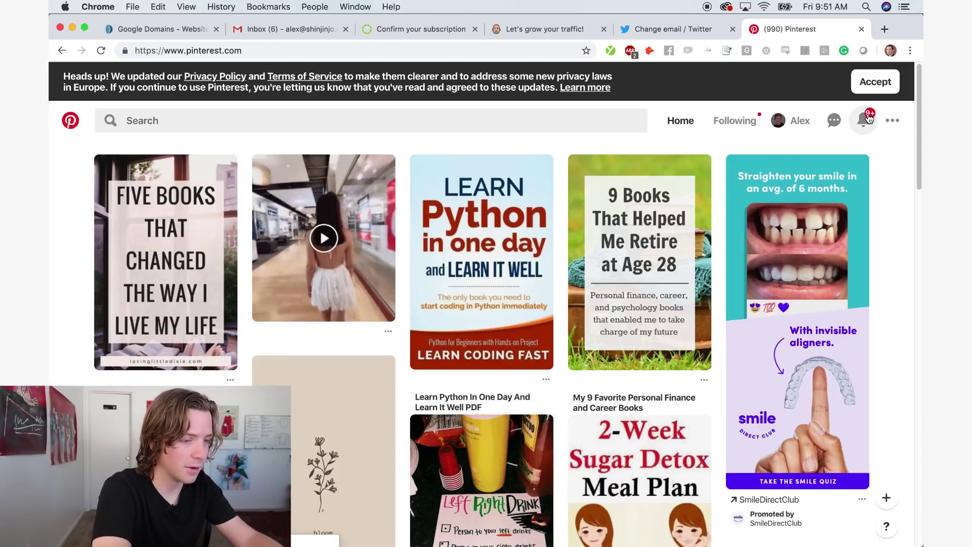
Log out of the current Pinterest account and choose to use a different account.
{"action": "left_click", "coordinate": [893, 120]}
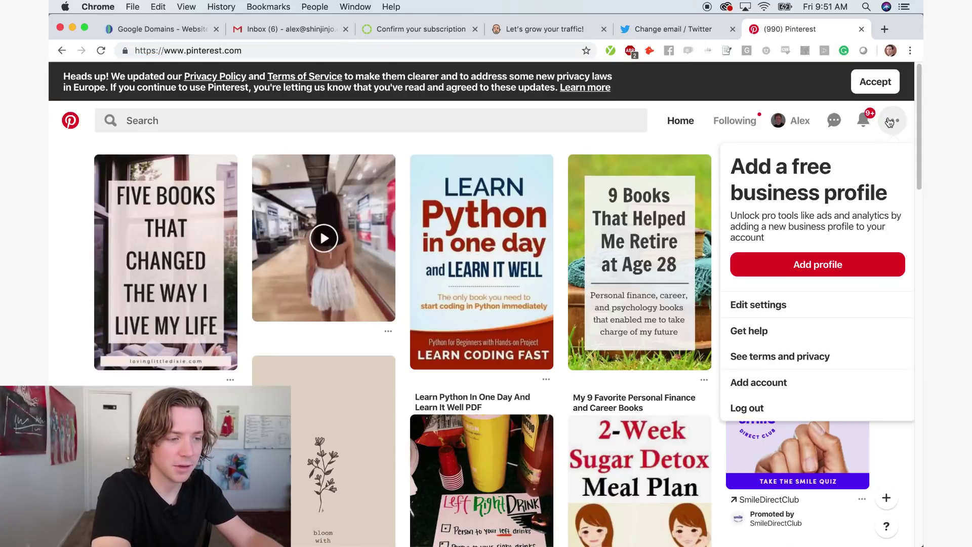
{"action": "left_click", "coordinate": [745, 304]}
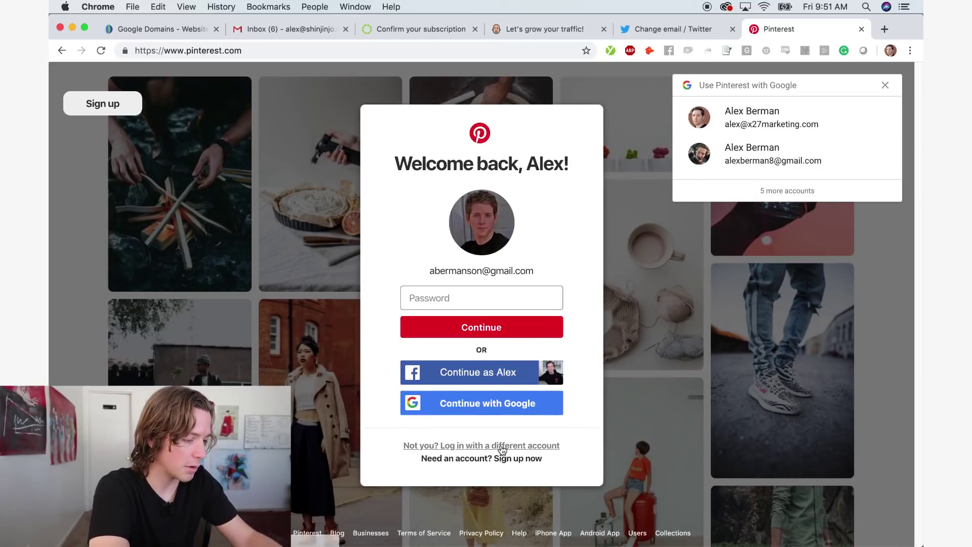
{"action": "left_click", "coordinate": [499, 460]}
Sign up on Pinterest with the new shinjinjo.com email address.
{"action": "key", "text": "Tab"}
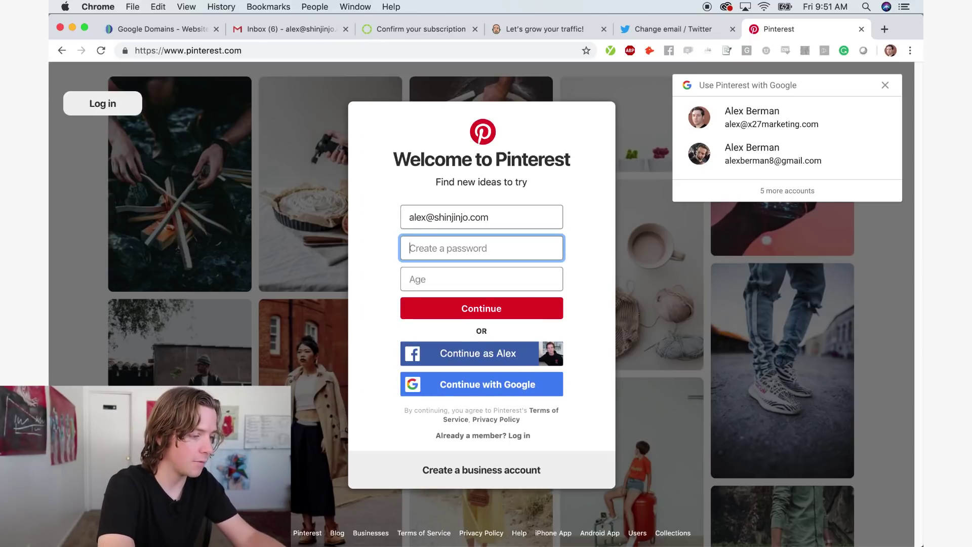
{"action": "key", "text": "Return"}
{"action": "key", "text": "super+t"}
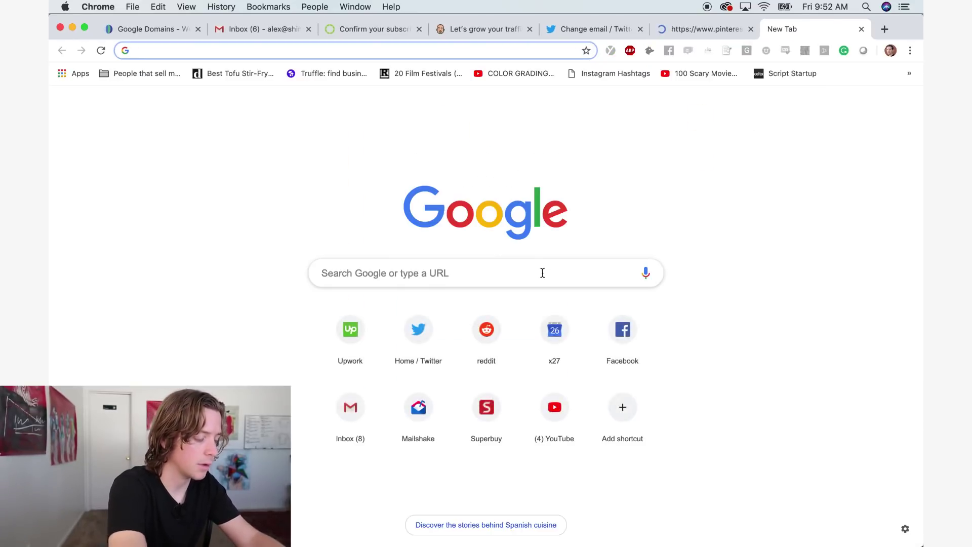
Search for a marketer's name, 'off white' and 'barneys' in separate new tabs.
{"action": "type", "text": "noah kagan"}
{"action": "key", "text": "Return"}
{"action": "key", "text": "super+t"}
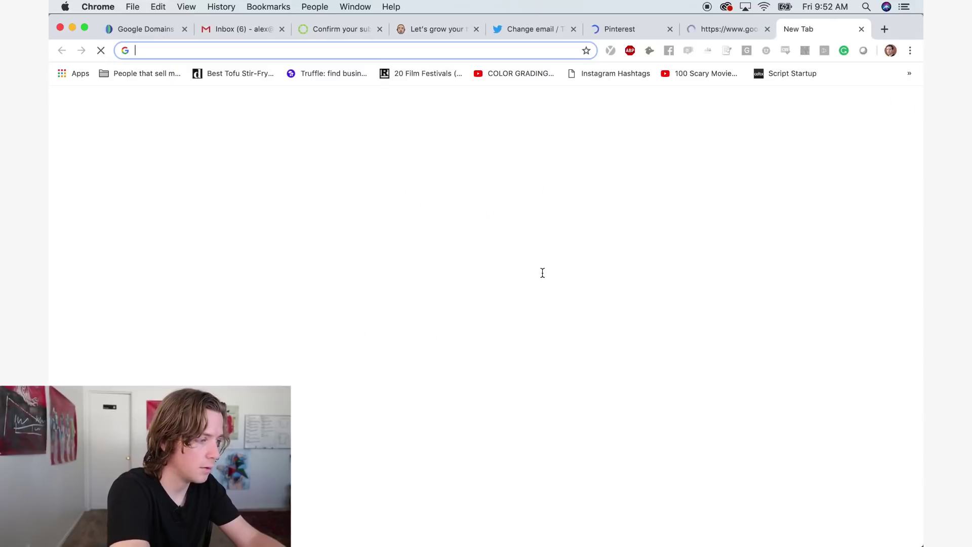
{"action": "type", "text": "off white"}
{"action": "key", "text": "Return"}
{"action": "key", "text": "super+t"}
{"action": "type", "text": "barneys"}
{"action": "key", "text": "Return"}
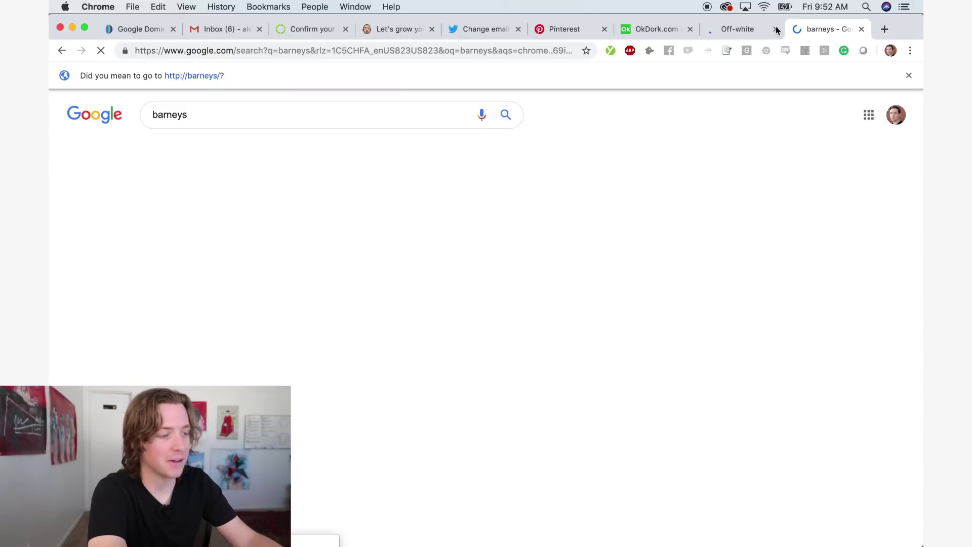
Open the Barneys site, then open the newsletter form on the Off-White site.
{"action": "left_click", "coordinate": [413, 197]}
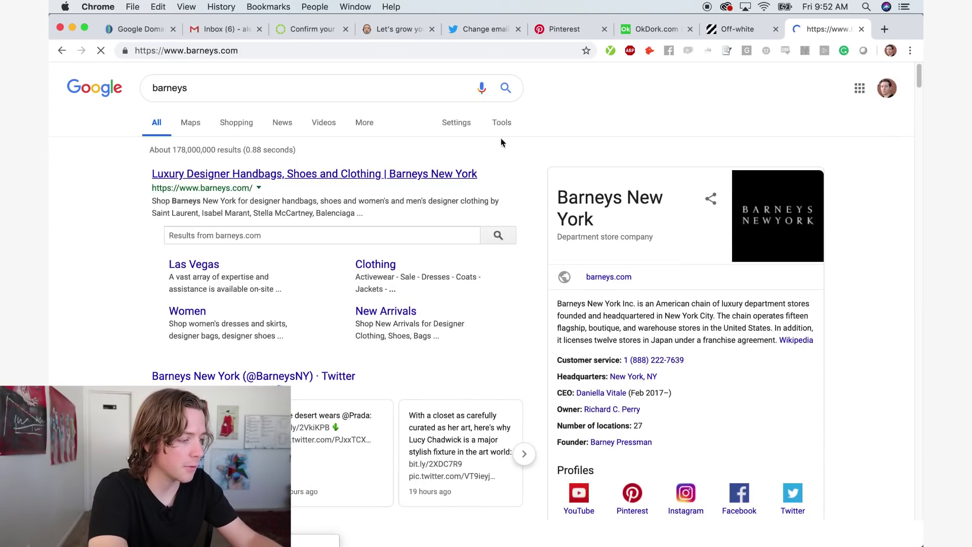
{"action": "left_click", "coordinate": [753, 35]}
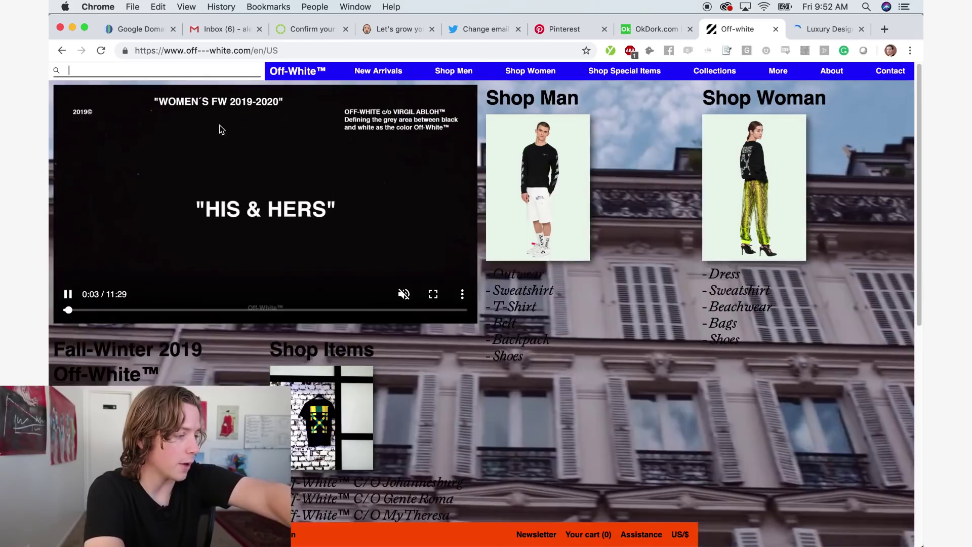
{"action": "scroll", "coordinate": [425, 313], "scroll_direction": "down", "scroll_amount": 8}
{"action": "left_click", "coordinate": [537, 534]}
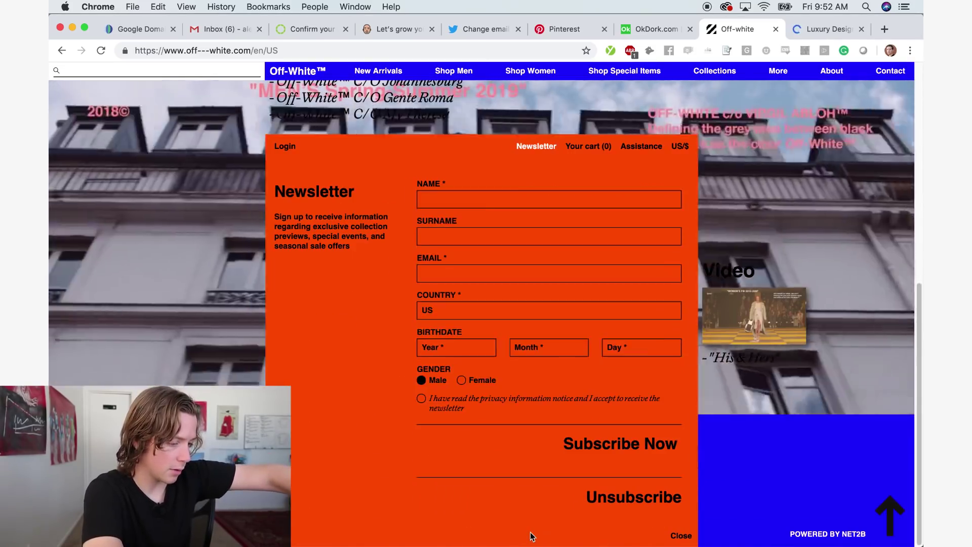
Fill the Off-White newsletter NAME with a first name and EMAIL with the saved shinjinjo.com address.
{"action": "left_click", "coordinate": [448, 199]}
{"action": "left_click", "coordinate": [448, 223]}
{"action": "left_click", "coordinate": [452, 274]}
{"action": "left_click", "coordinate": [448, 199]}
{"action": "key", "text": "ctrl+a"}
{"action": "key", "text": "BackSpace"}
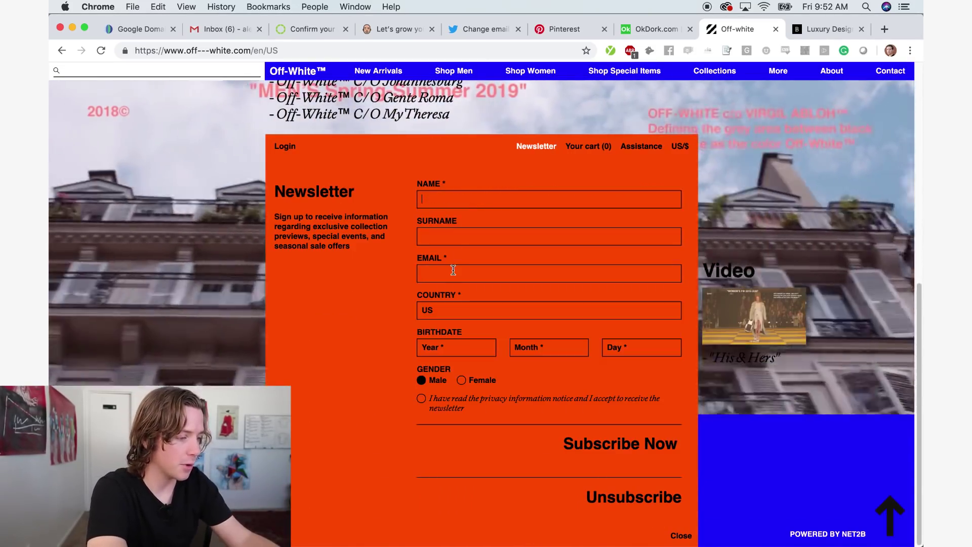
{"action": "type", "text": "Alex"}
{"action": "key", "text": "Tab"}
{"action": "key", "text": "Tab"}
{"action": "key", "text": "Down"}
{"action": "key", "text": "Return"}
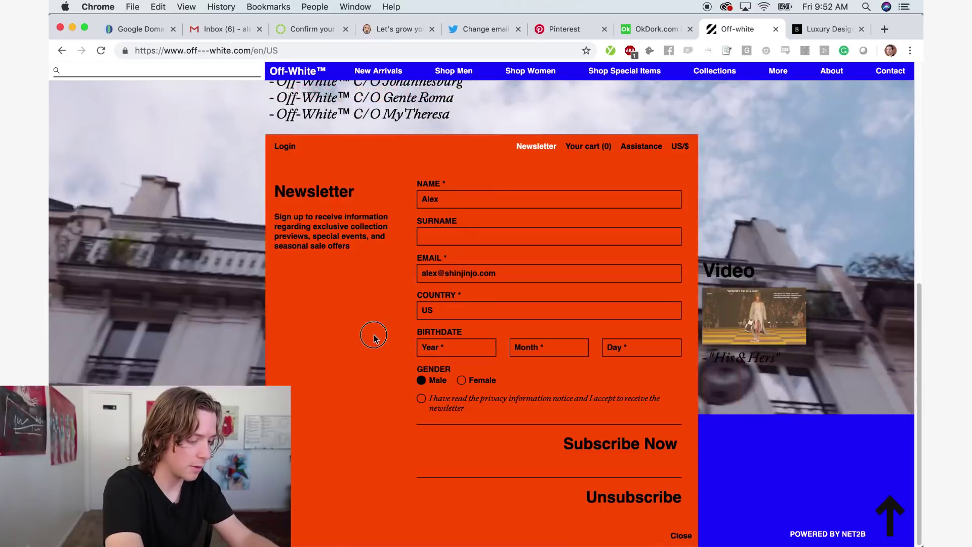
{"action": "key", "text": "ctrl+Tab"}
{"action": "key", "text": "super+bracketleft"}
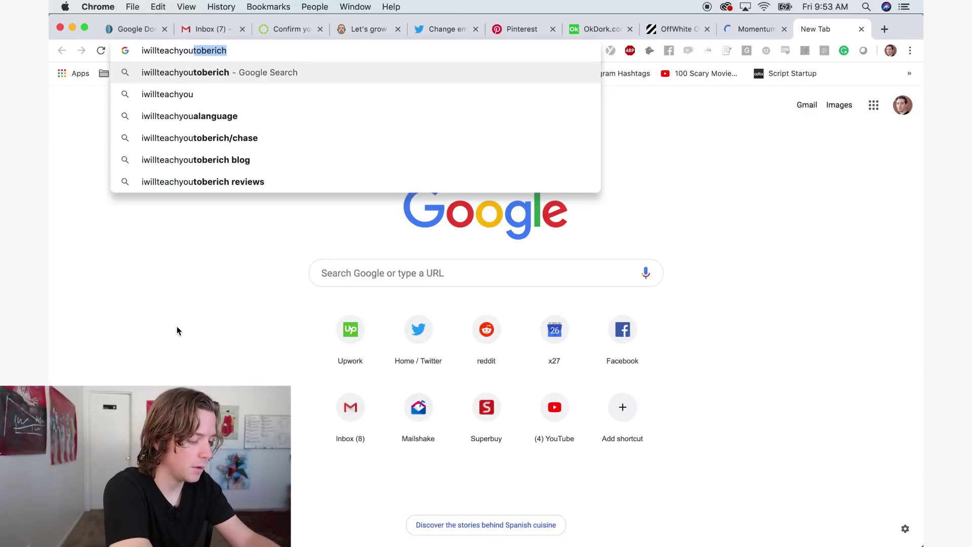
Visit the I Will Teach You To Be Rich site from the search results, then close it.
{"action": "type", "text": "to"}
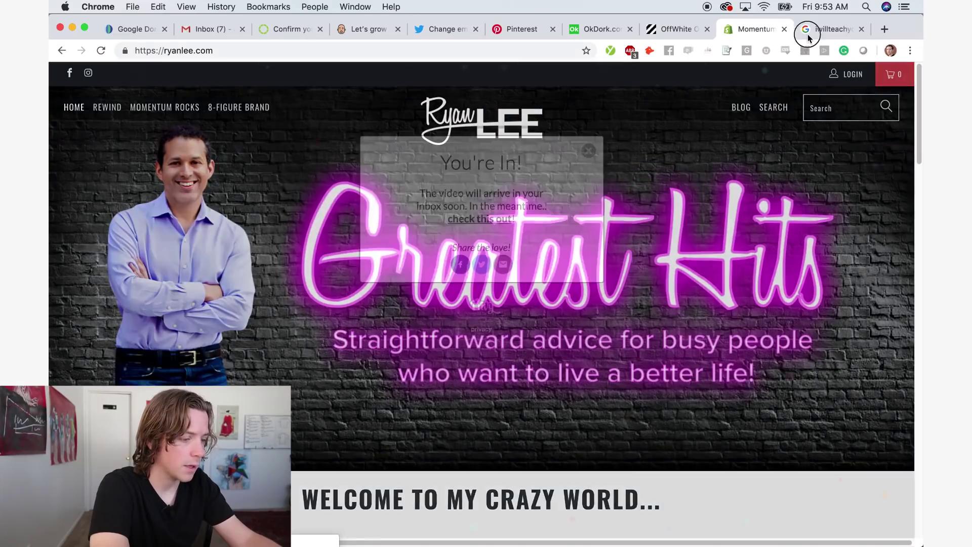
{"action": "left_click", "coordinate": [808, 35]}
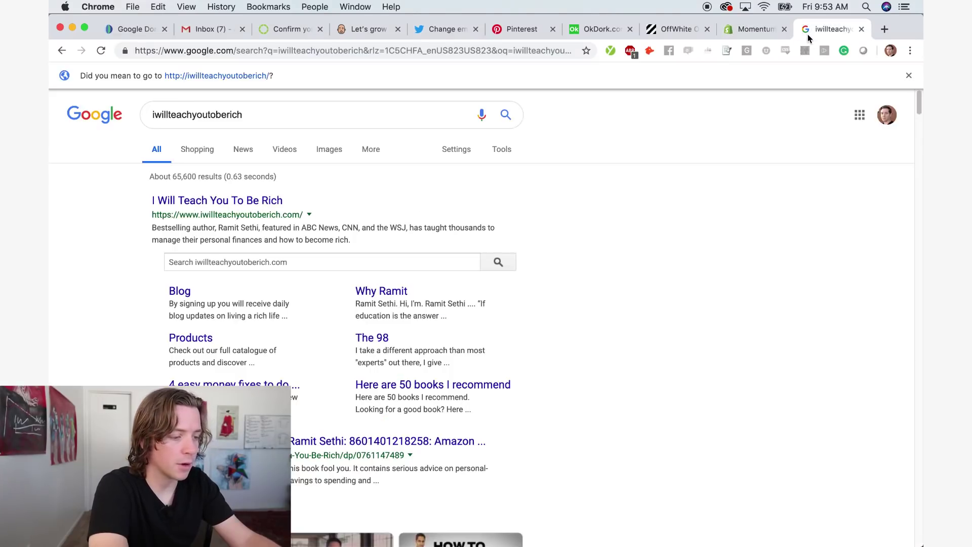
{"action": "left_click", "coordinate": [199, 199]}
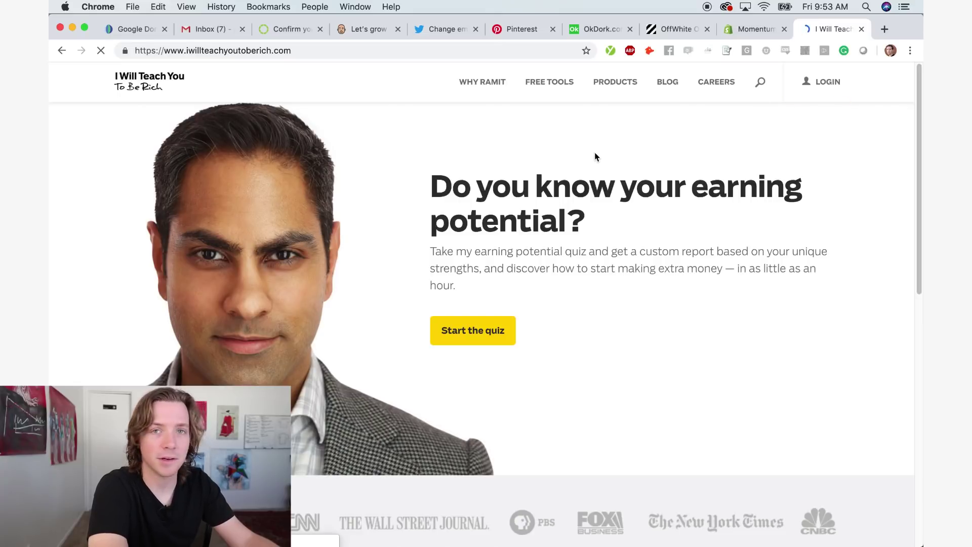
{"action": "scroll", "coordinate": [596, 157], "scroll_direction": "down", "scroll_amount": 10}
{"action": "key", "text": "super+w"}
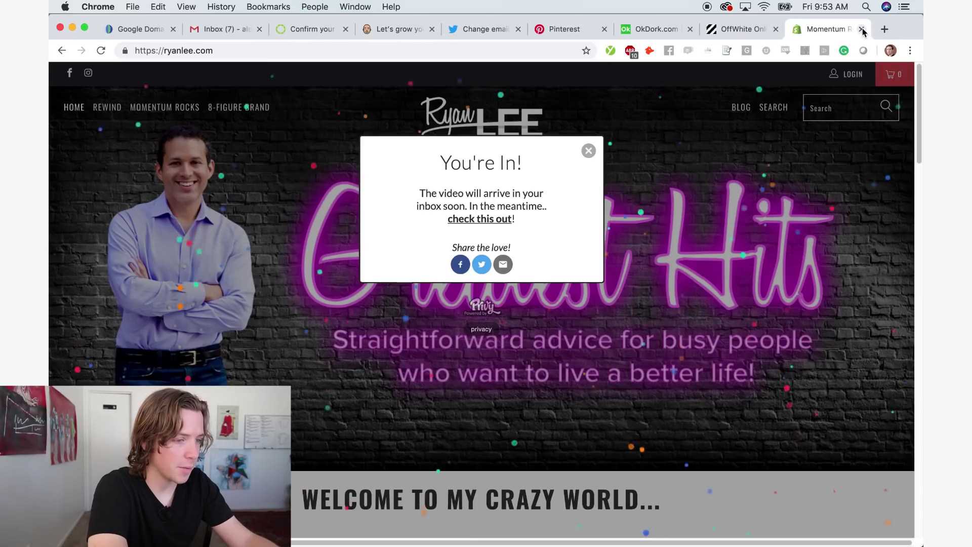
Search for hypebeast and open the HYPEBEAST site.
{"action": "left_click", "coordinate": [463, 51]}
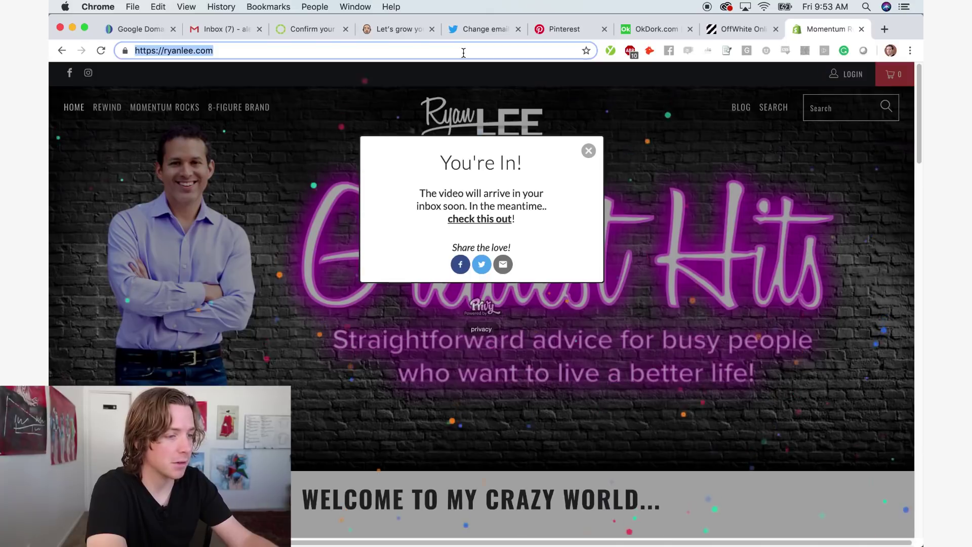
{"action": "type", "text": "hypebeast"}
{"action": "key", "text": "Return"}
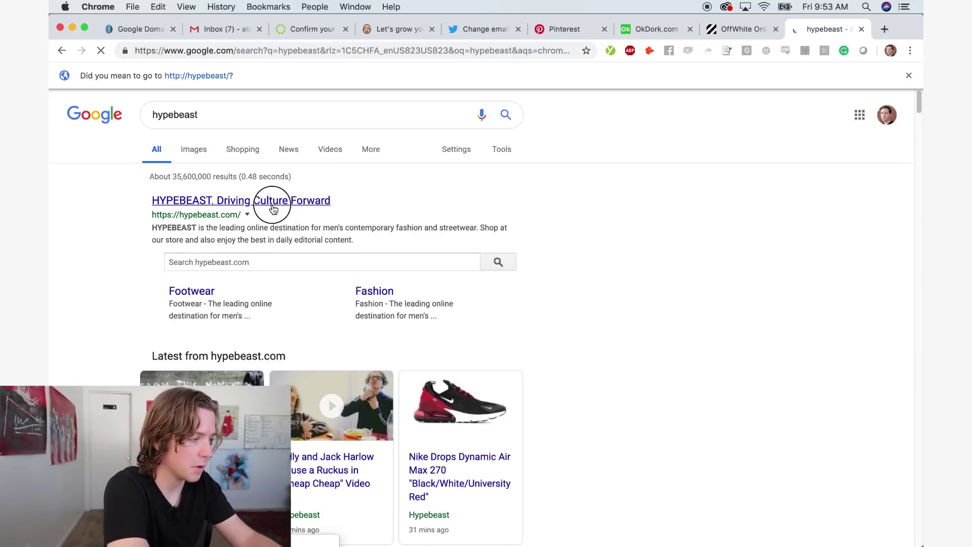
{"action": "left_click", "coordinate": [273, 201]}
{"action": "scroll", "coordinate": [699, 91], "scroll_direction": "down", "scroll_amount": 10}
On buzzfeed.com, select the Game of Thrones and other newsletters and sign up.
{"action": "left_click", "coordinate": [309, 46]}
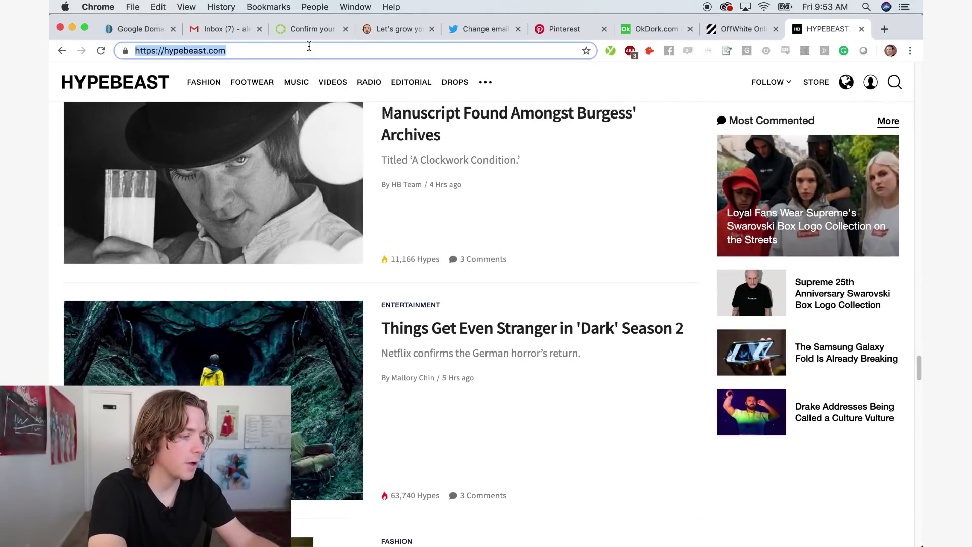
{"action": "type", "text": "buzzve"}
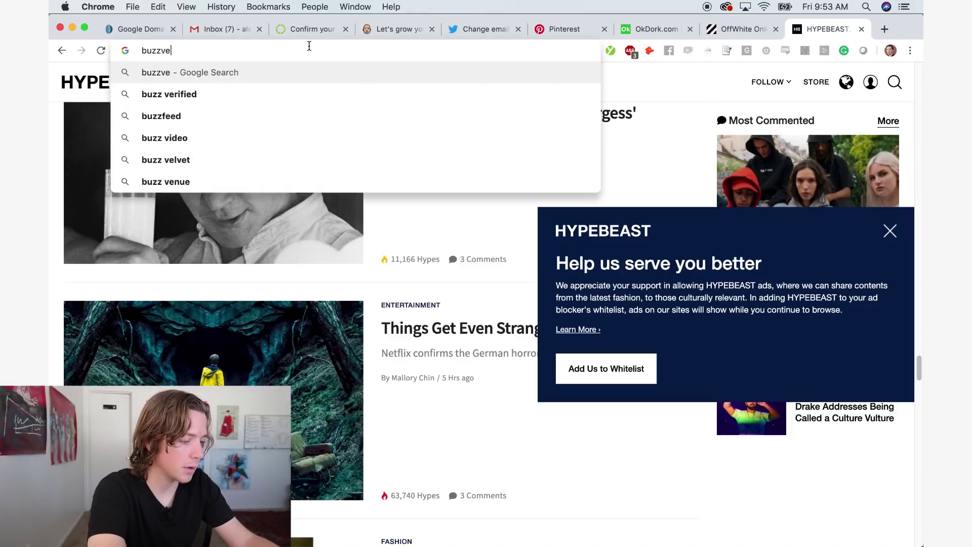
{"action": "key", "text": "BackSpace"}
{"action": "key", "text": "BackSpace"}
{"action": "type", "text": "feed.c"}
{"action": "key", "text": "Return"}
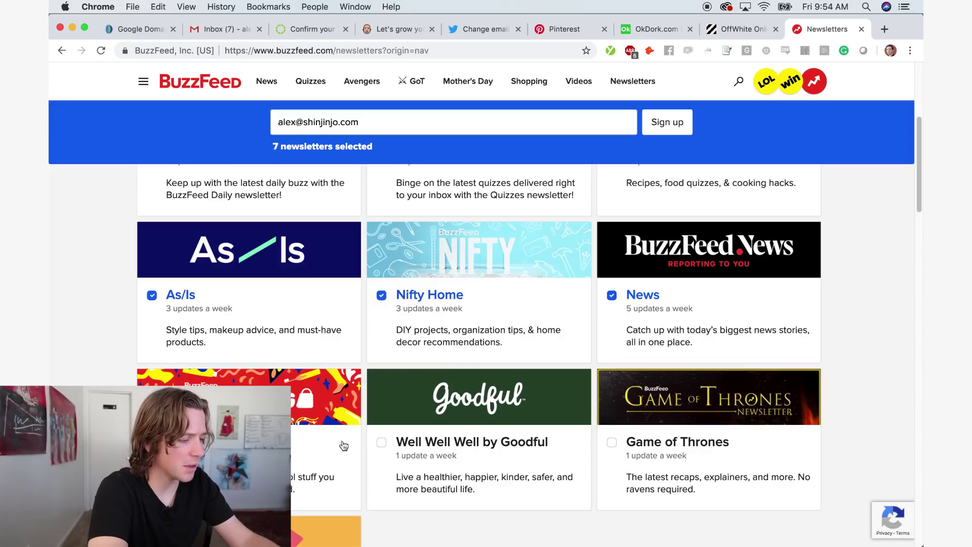
{"action": "left_click", "coordinate": [680, 484]}
{"action": "scroll", "coordinate": [694, 489], "scroll_direction": "down", "scroll_amount": 3}
{"action": "left_click", "coordinate": [152, 426]}
{"action": "scroll", "coordinate": [541, 272], "scroll_direction": "up", "scroll_amount": 10}
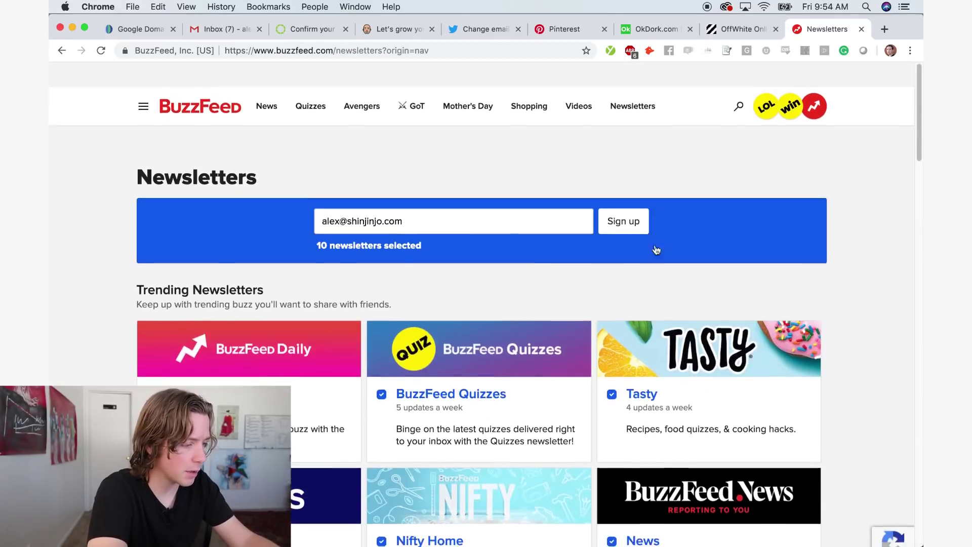
{"action": "left_click", "coordinate": [629, 201]}
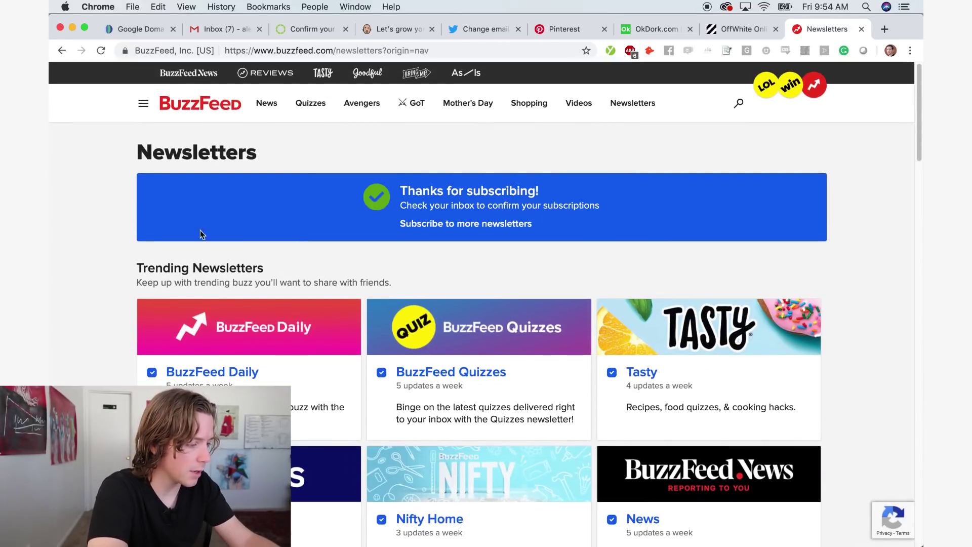
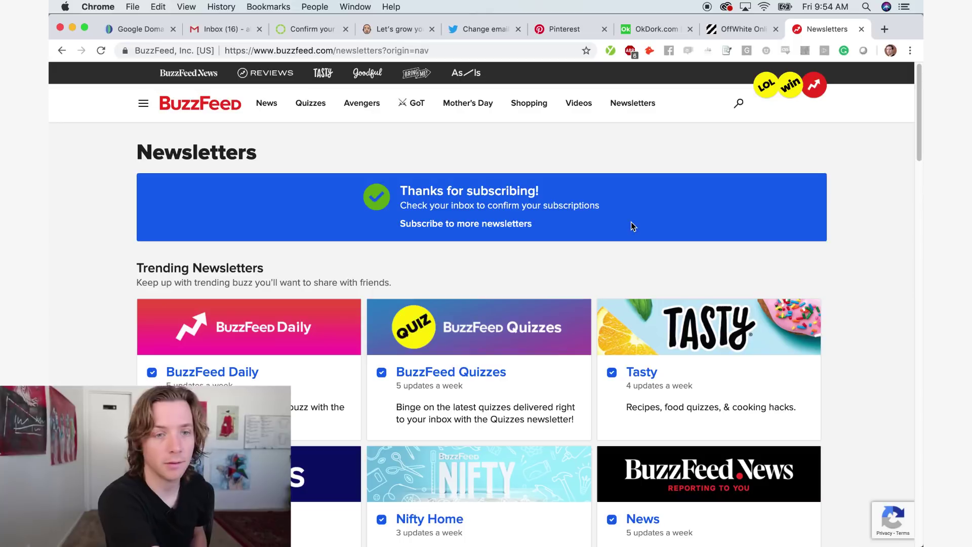
Switch to Gmail, where the BuzzFeed Daily confirmation email is open.
{"action": "key", "text": "super+2"}
Confirm the BuzzFeed Daily, Nifty and Goodful newsletter subscriptions.
{"action": "left_click", "coordinate": [460, 142]}
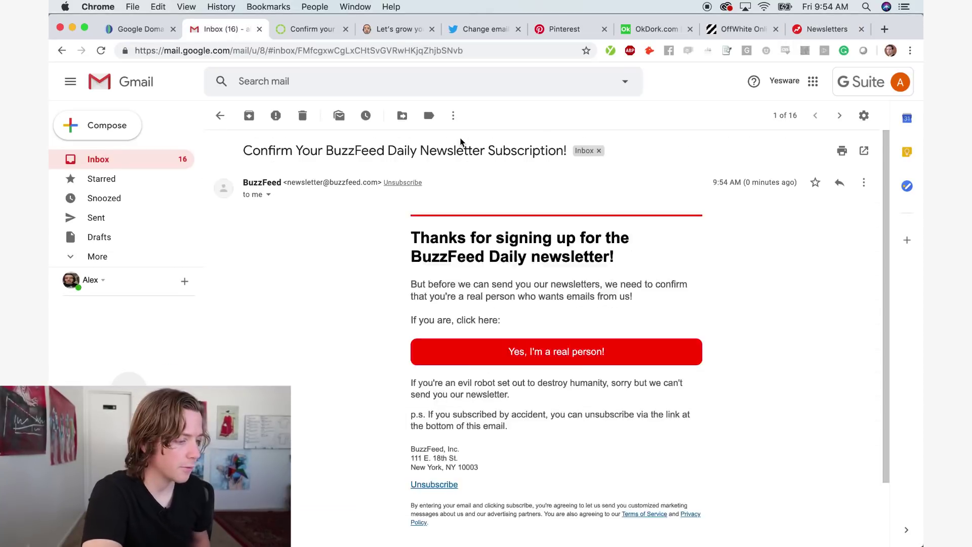
{"action": "left_click", "coordinate": [559, 424], "text": "super"}
{"action": "key", "text": "j"}
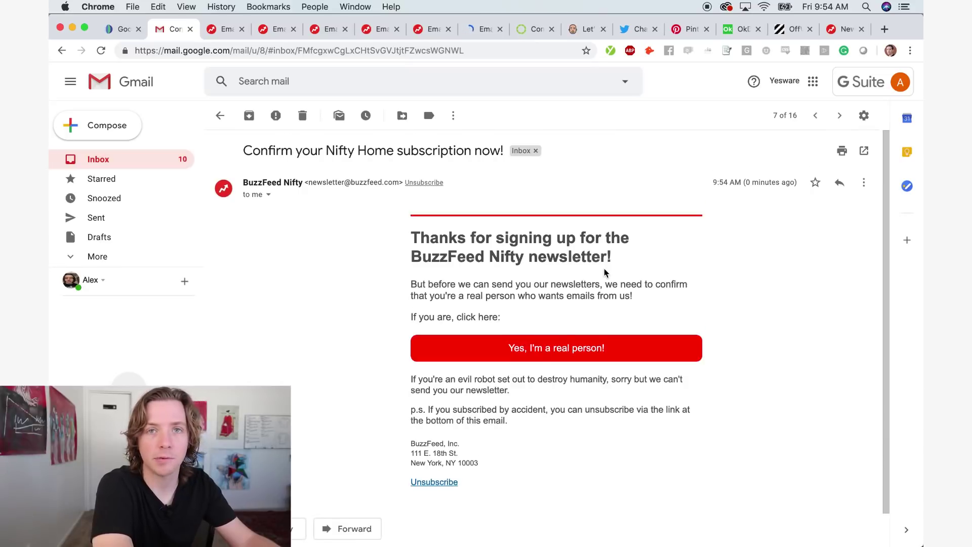
{"action": "scroll", "coordinate": [606, 272], "scroll_direction": "down", "scroll_amount": 2}
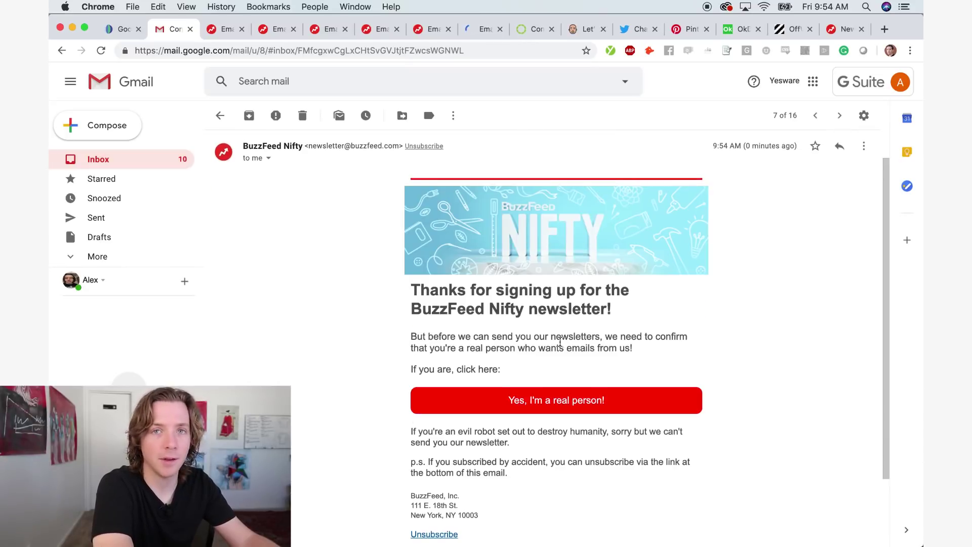
{"action": "left_click", "coordinate": [540, 404], "text": "super"}
{"action": "left_click", "coordinate": [839, 115]}
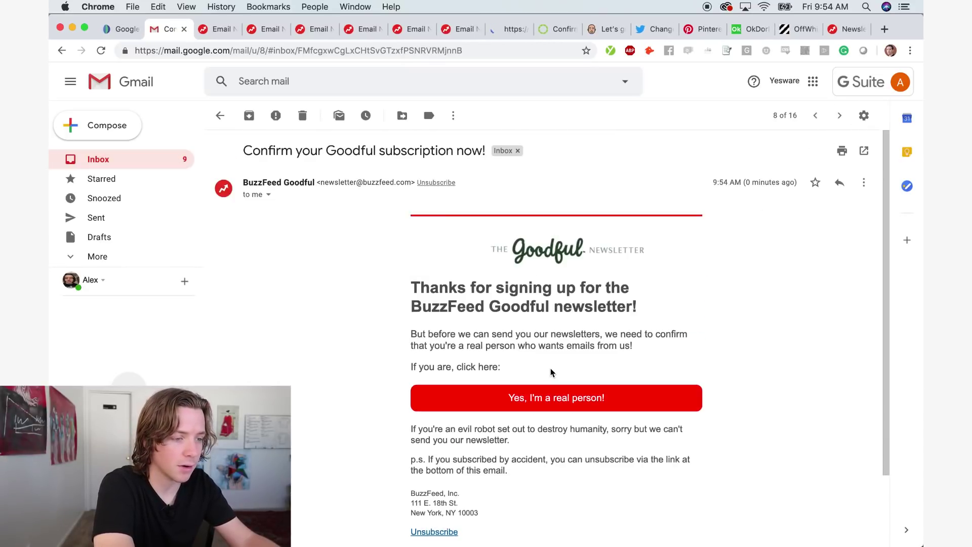
{"action": "left_click", "coordinate": [529, 408], "text": "super"}
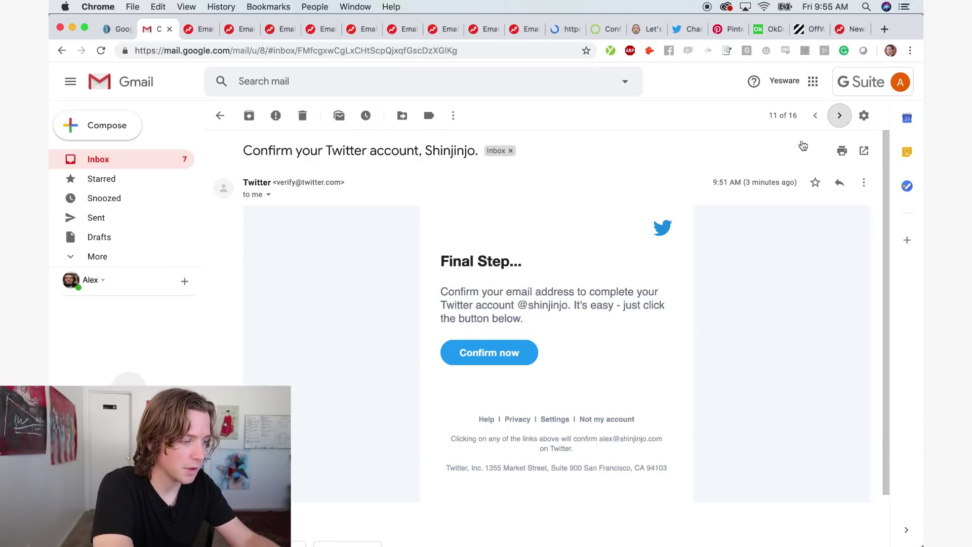
Confirm the next newsletter address, open the checklist download link, and step through messages 14 and 15 of 16.
{"action": "key", "text": "j"}
{"action": "left_click", "coordinate": [579, 349], "text": "super"}
{"action": "key", "text": "j"}
{"action": "left_click", "coordinate": [433, 365], "text": "super"}
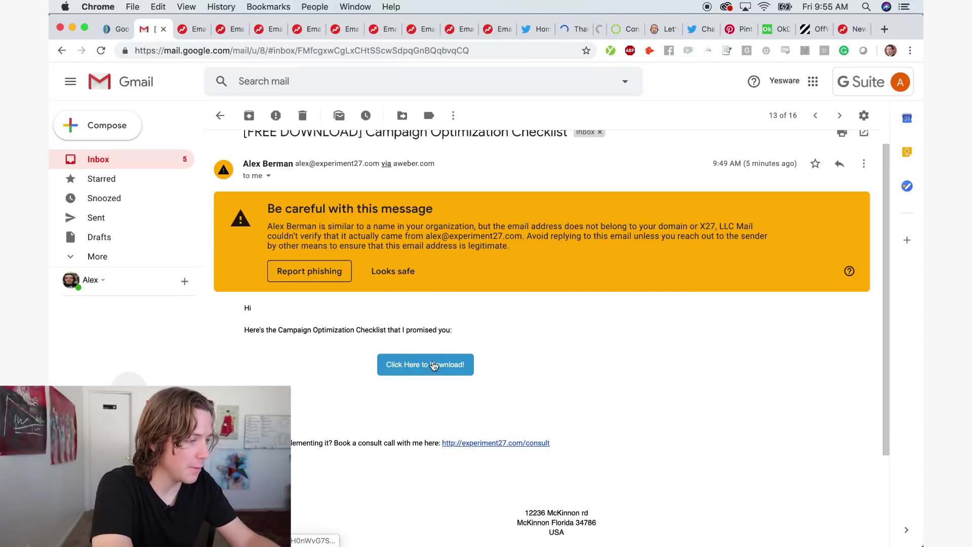
{"action": "scroll", "coordinate": [844, 158], "scroll_direction": "up", "scroll_amount": 1}
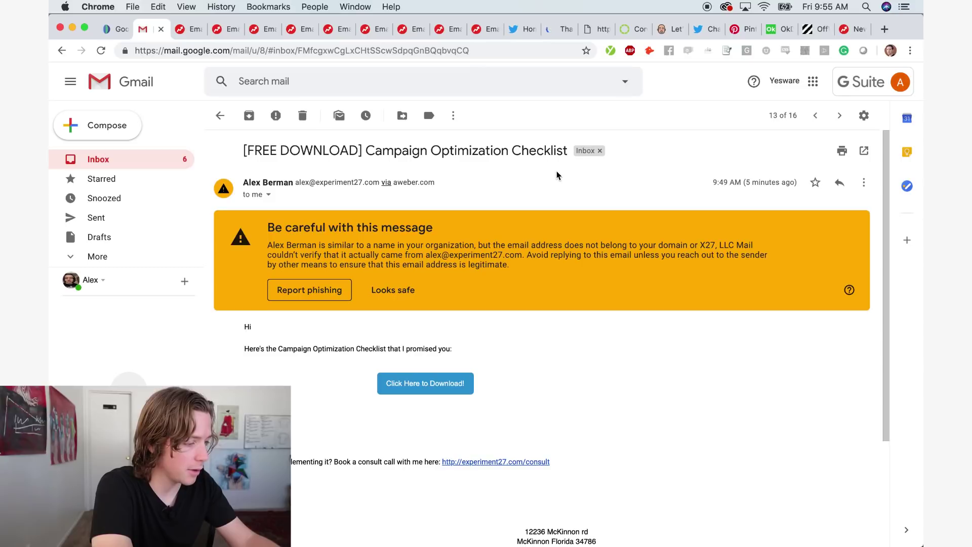
{"action": "left_click", "coordinate": [841, 117]}
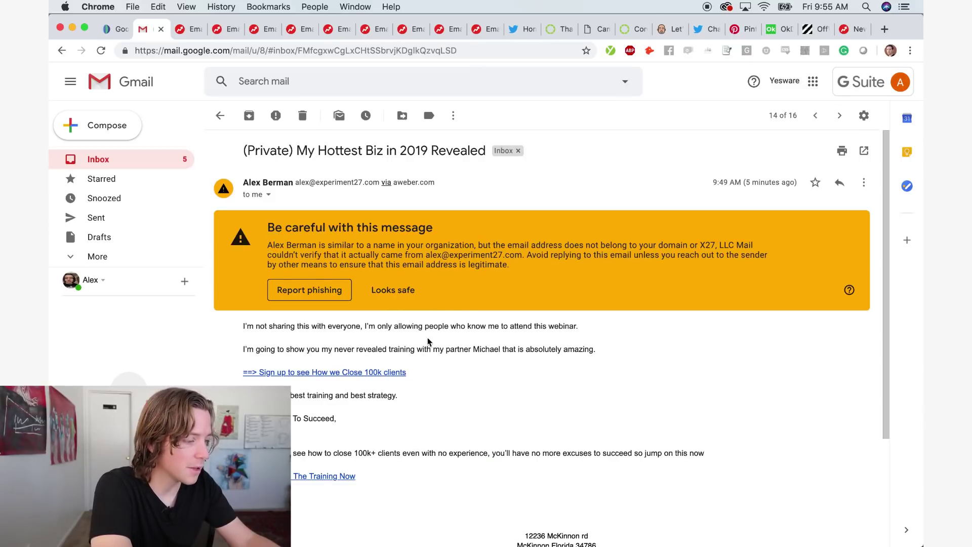
{"action": "left_click", "coordinate": [845, 119]}
{"action": "scroll", "coordinate": [556, 340], "scroll_direction": "down", "scroll_amount": 5}
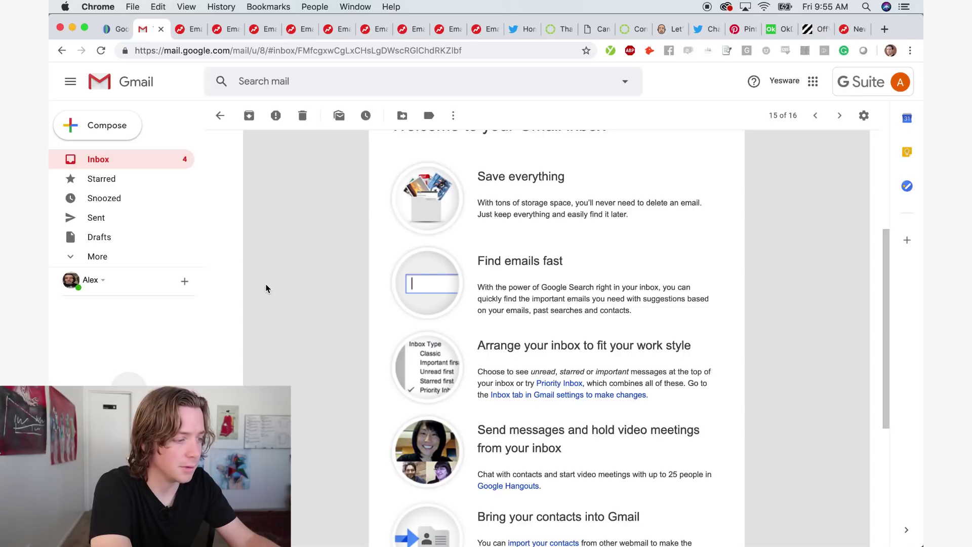
Select every inbox conversation and archive them, leaving 'No new mail!'.
{"action": "left_click", "coordinate": [220, 115]}
{"action": "left_click", "coordinate": [220, 115]}
{"action": "left_click", "coordinate": [256, 115]}
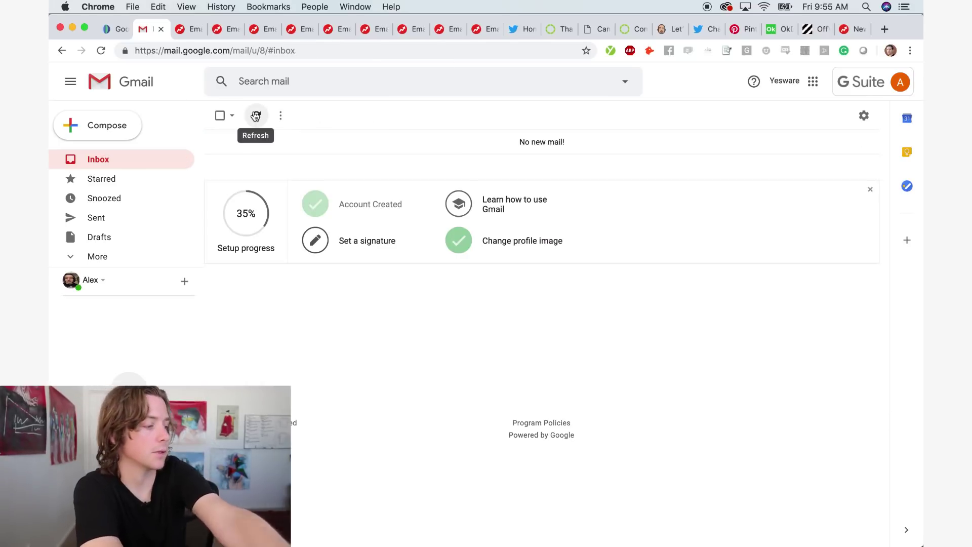
Start a new email and dismiss the send-money promotion.
{"action": "left_click", "coordinate": [109, 132]}
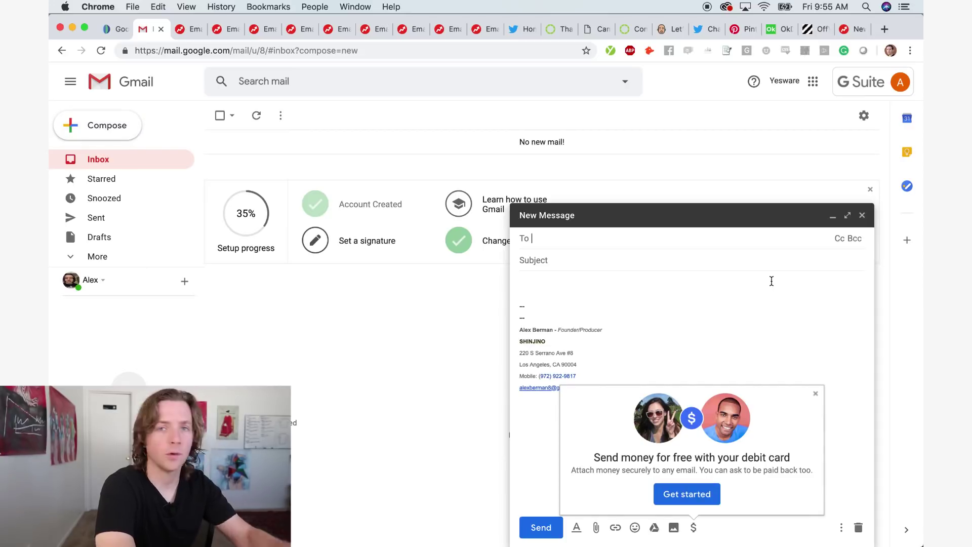
{"action": "left_click", "coordinate": [815, 394]}
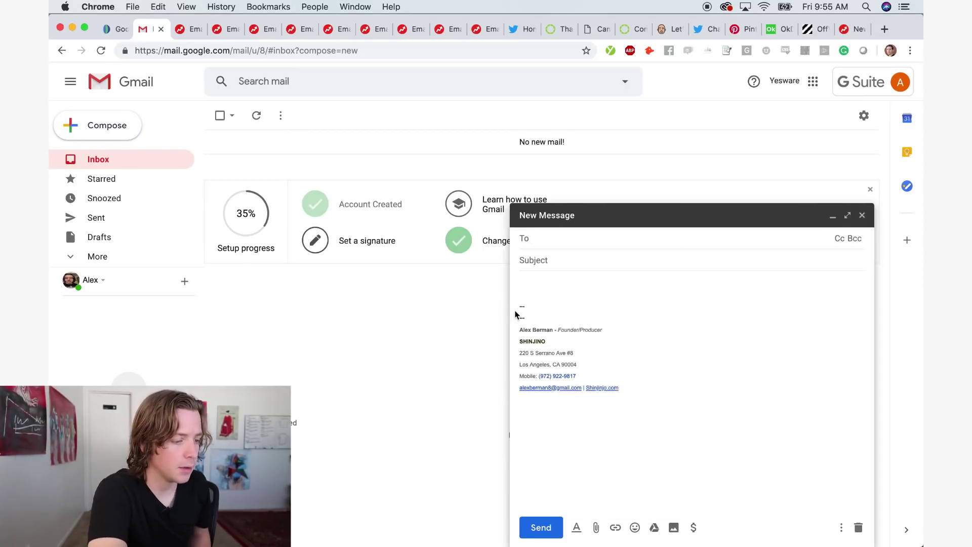
{"action": "left_click", "coordinate": [554, 308]}
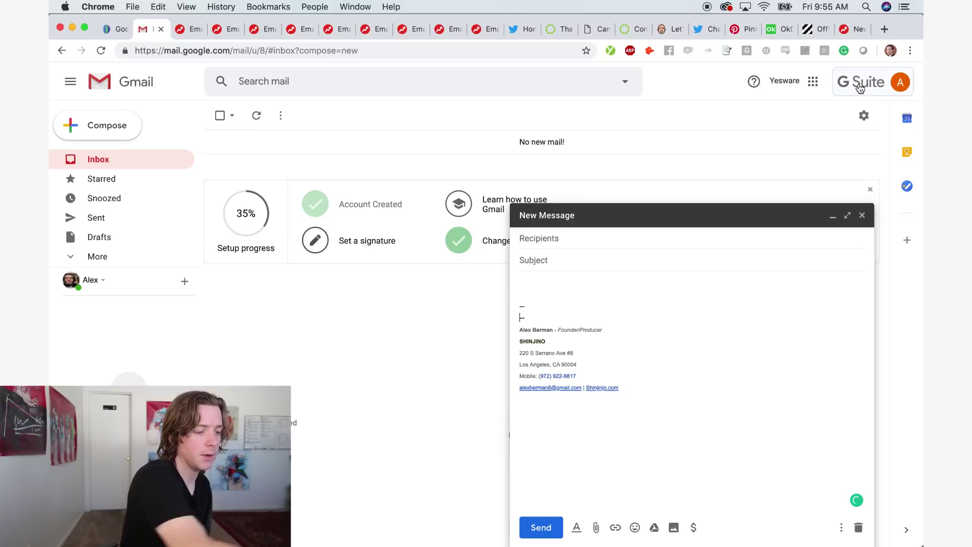
Open the full Settings page, scroll down, and type 'ey man'.
{"action": "left_click", "coordinate": [864, 115]}
{"action": "left_click", "coordinate": [791, 191]}
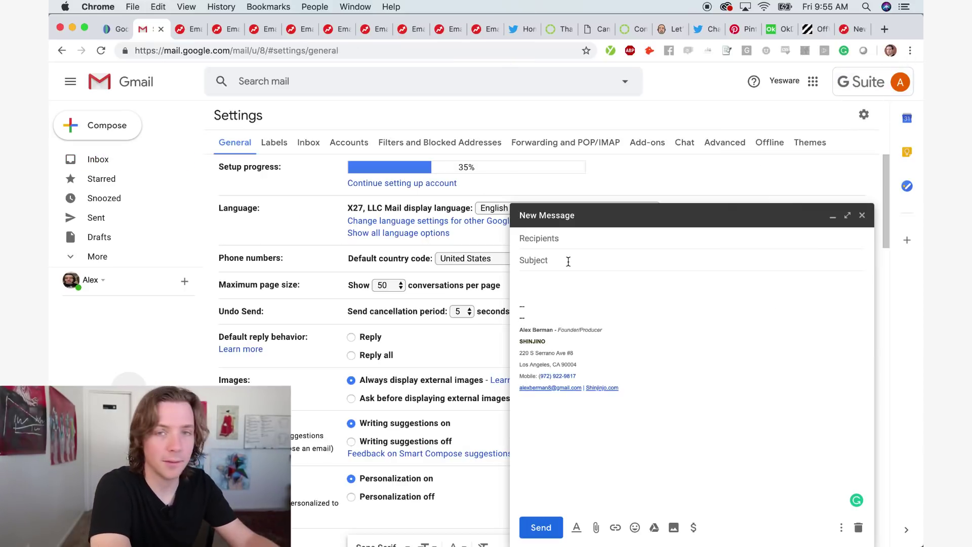
{"action": "scroll", "coordinate": [442, 296], "scroll_direction": "down", "scroll_amount": 20}
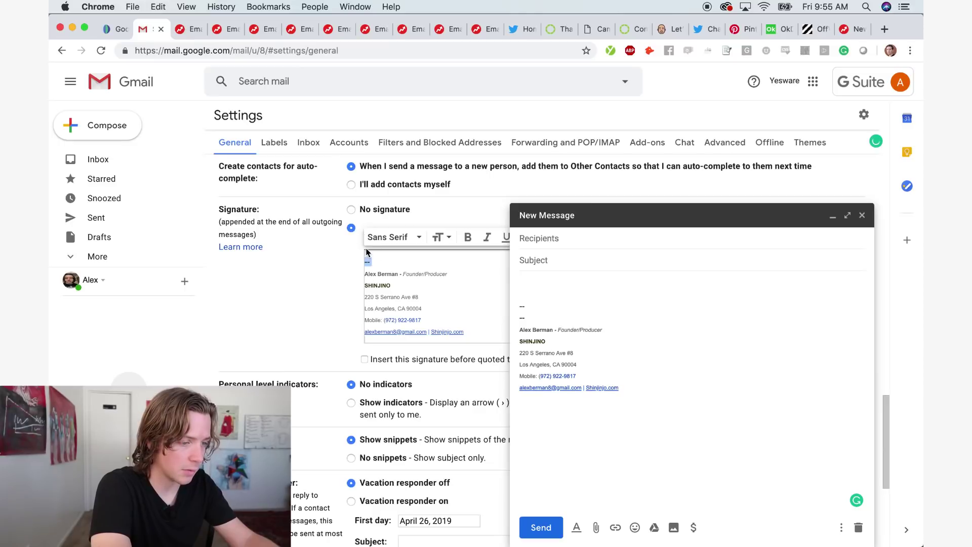
{"action": "scroll", "coordinate": [368, 252], "scroll_direction": "down", "scroll_amount": 5}
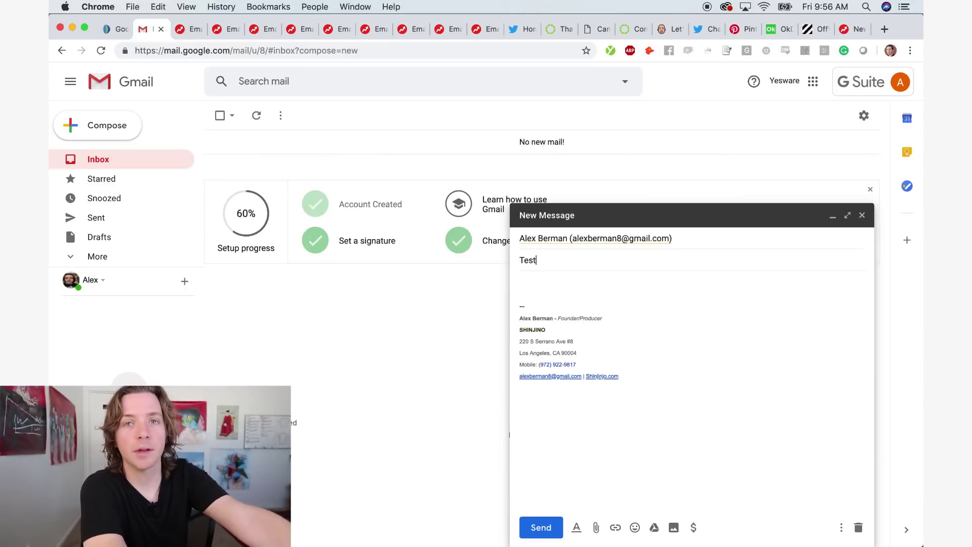
{"action": "type", "text": "ey man whats"}
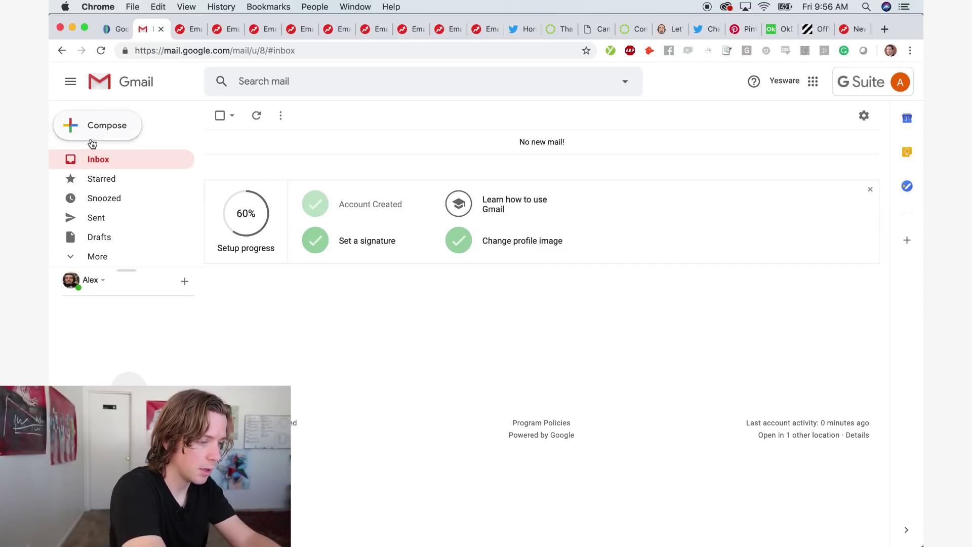
Reopen the Test draft, finish the 'Hey man whats up?' text, and send it.
{"action": "left_click", "coordinate": [122, 141]}
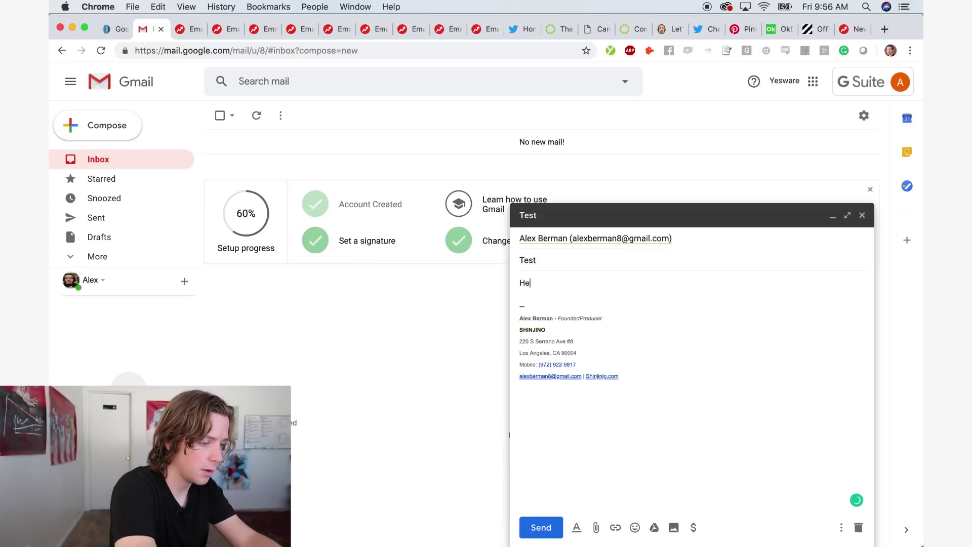
{"action": "type", "text": "man"}
{"action": "key", "text": "Escape"}
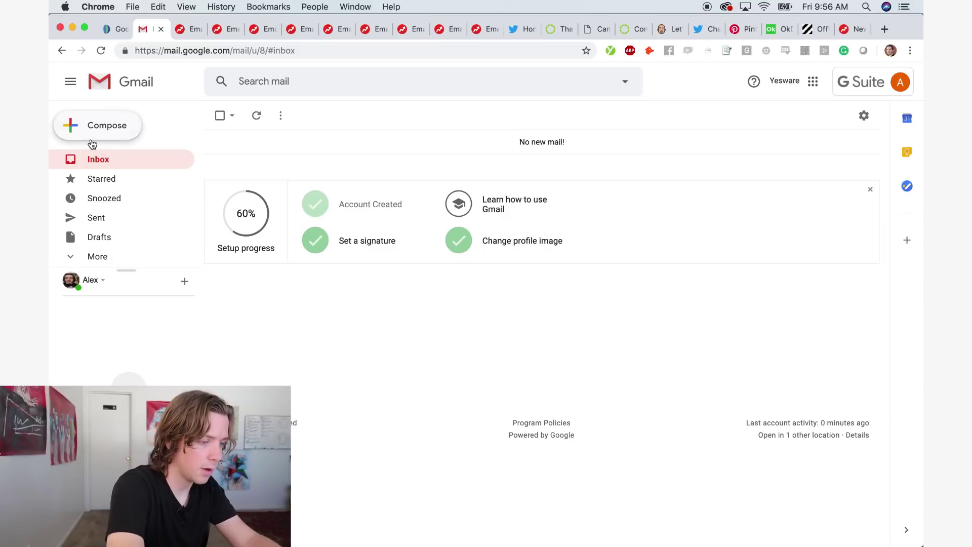
Email the company address with subject 'Hey' and body 'Got this email setup, what do you think?'.
{"action": "left_click", "coordinate": [92, 142]}
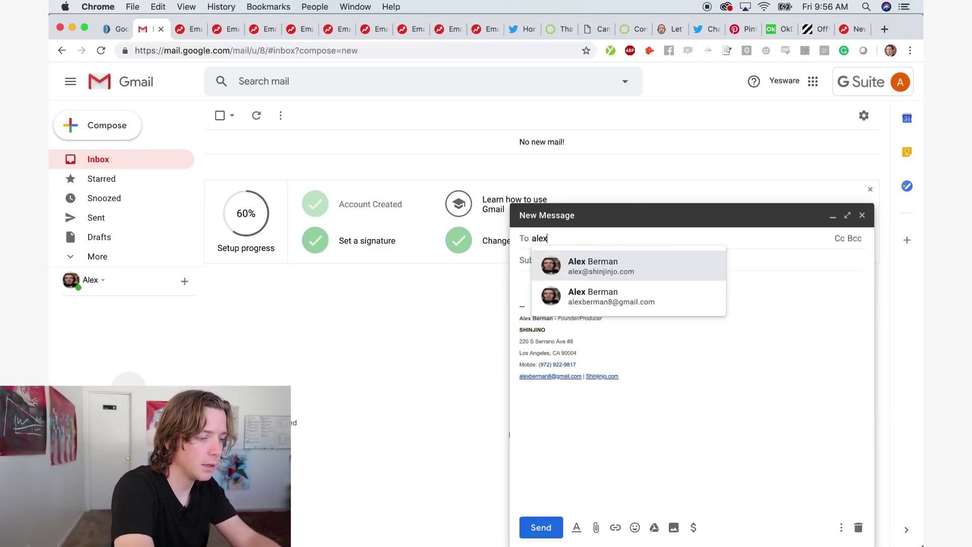
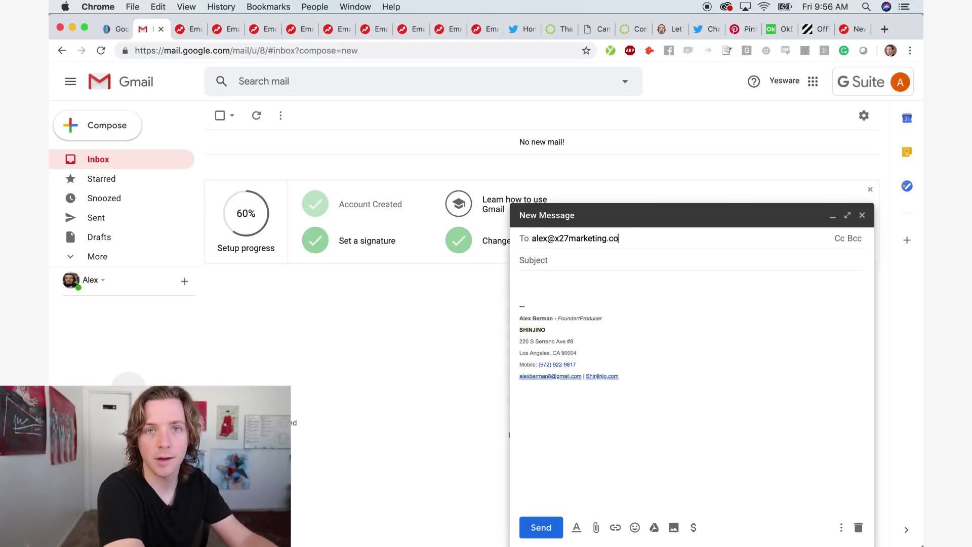
{"action": "key", "text": "Return"}
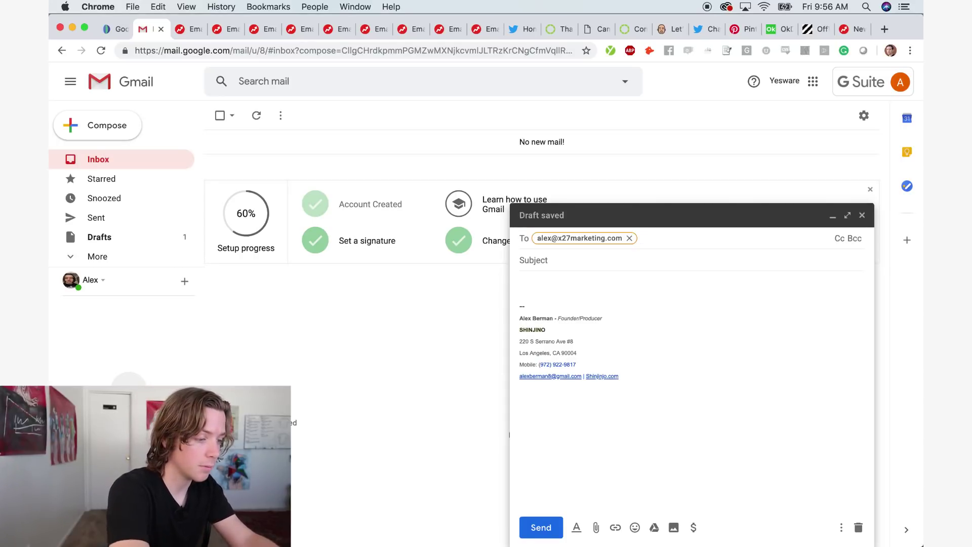
{"action": "key", "text": "Tab"}
{"action": "type", "text": "Hey"}
{"action": "key", "text": "Tab"}
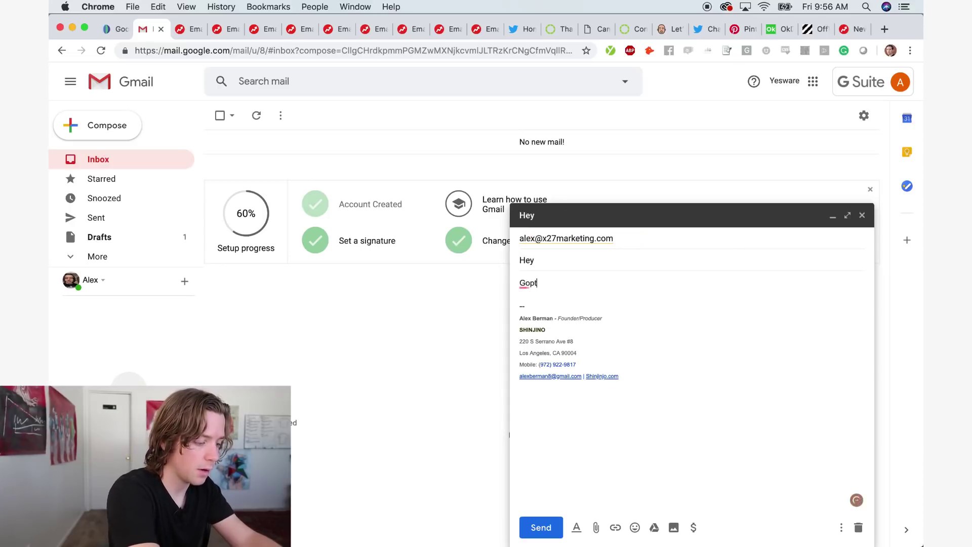
{"action": "type", "text": "Got this email setu"}
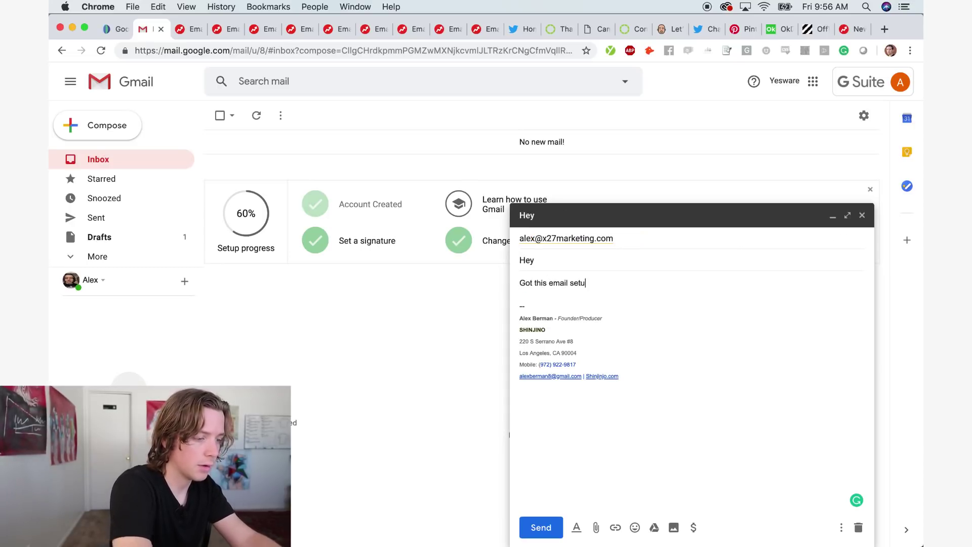
{"action": "type", "text": "p, what do you think?"}
{"action": "left_click", "coordinate": [541, 527]}
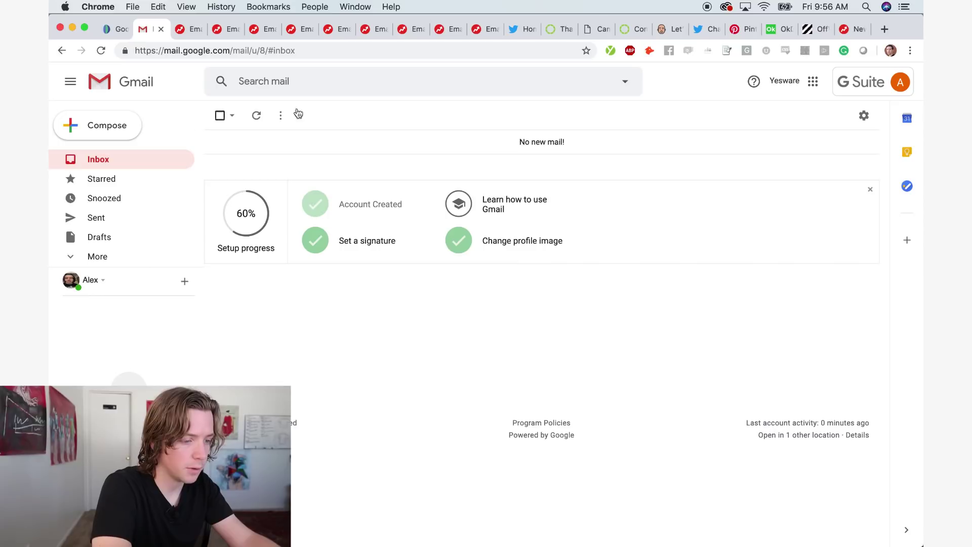
Switch Gmail accounts and open the other account's inbox in a new tab.
{"action": "left_click", "coordinate": [900, 82]}
{"action": "left_click", "coordinate": [813, 273]}
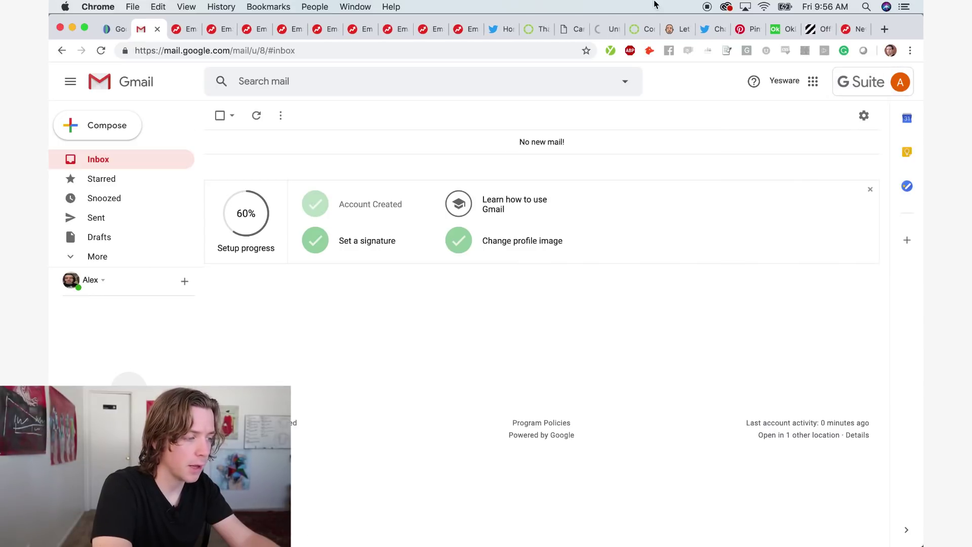
{"action": "left_click", "coordinate": [900, 82]}
{"action": "left_click", "coordinate": [595, 37]}
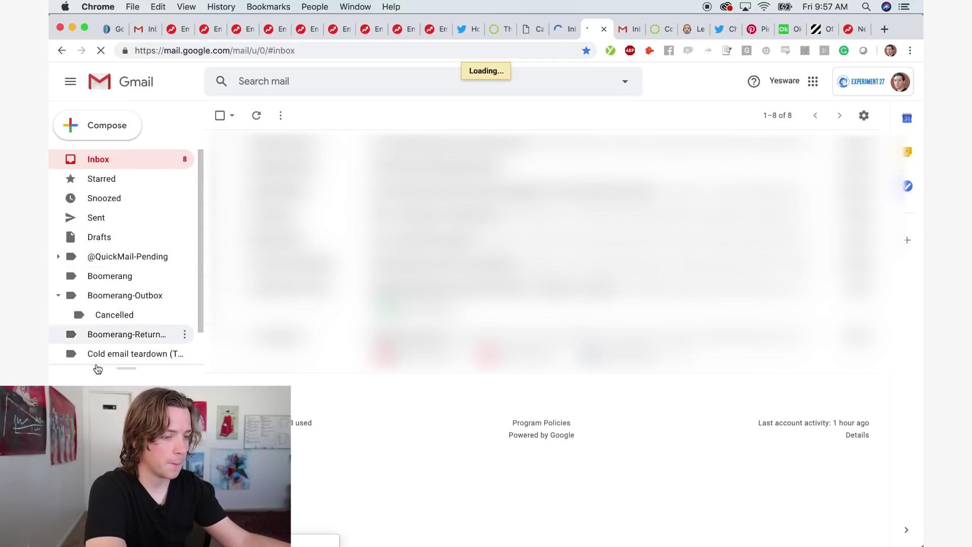
{"action": "scroll", "coordinate": [137, 314], "scroll_direction": "down", "scroll_amount": 2}
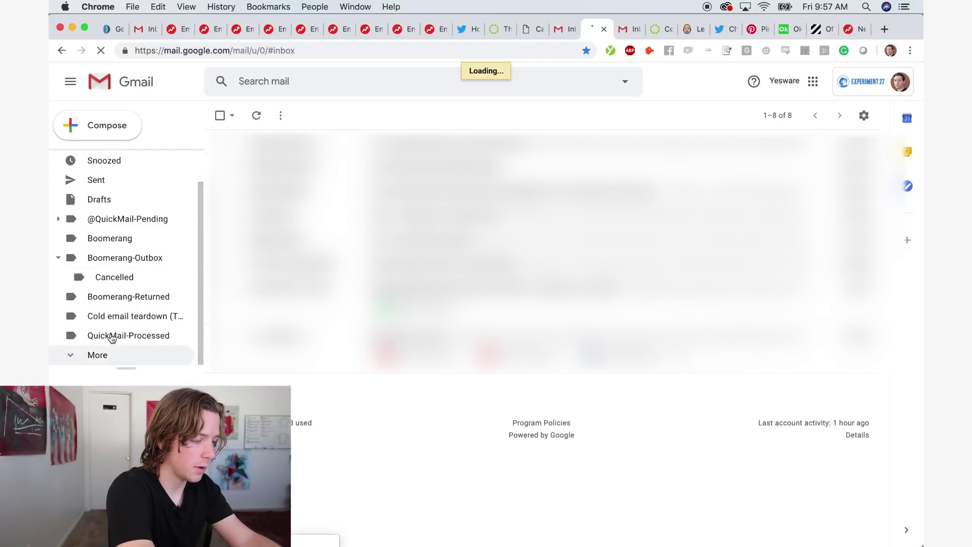
Type the 'Nothing much. Good job getting the email st' reply draft, then return to the Hey email.
{"action": "key", "text": "ctrl+Tab"}
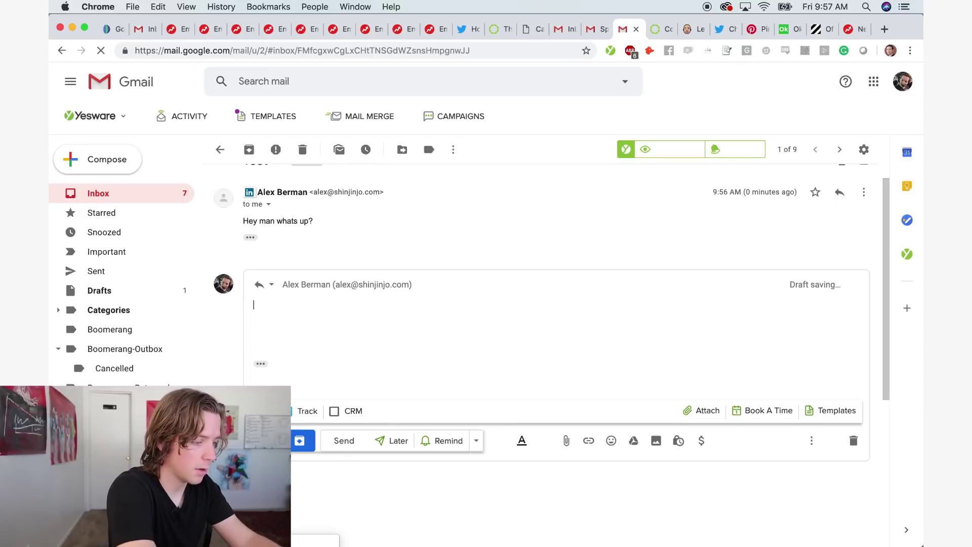
{"action": "type", "text": "Nothing much. Good job getting the email st"}
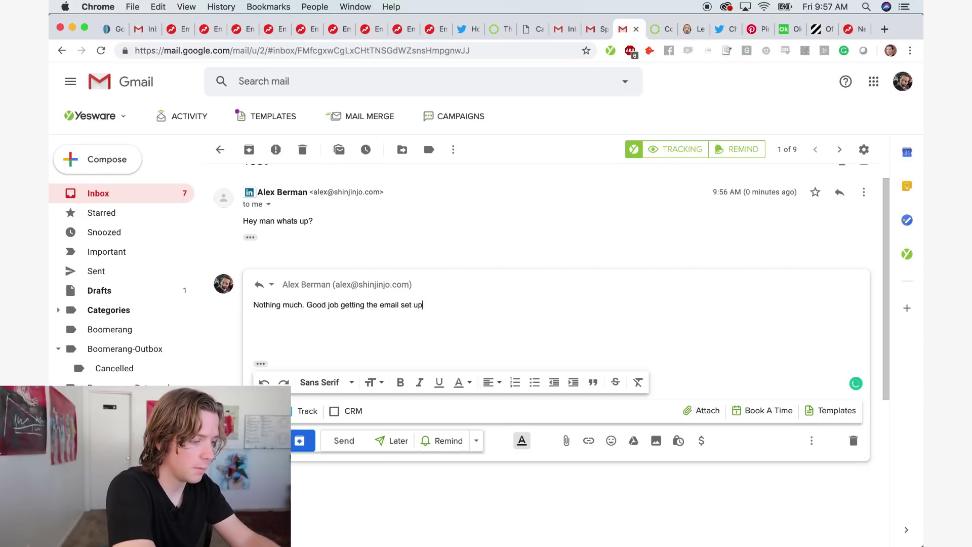
{"action": "key", "text": "ctrl+shift+Tab"}
{"action": "left_click_drag", "start_coordinate": [425, 245], "coordinate": [301, 242]}
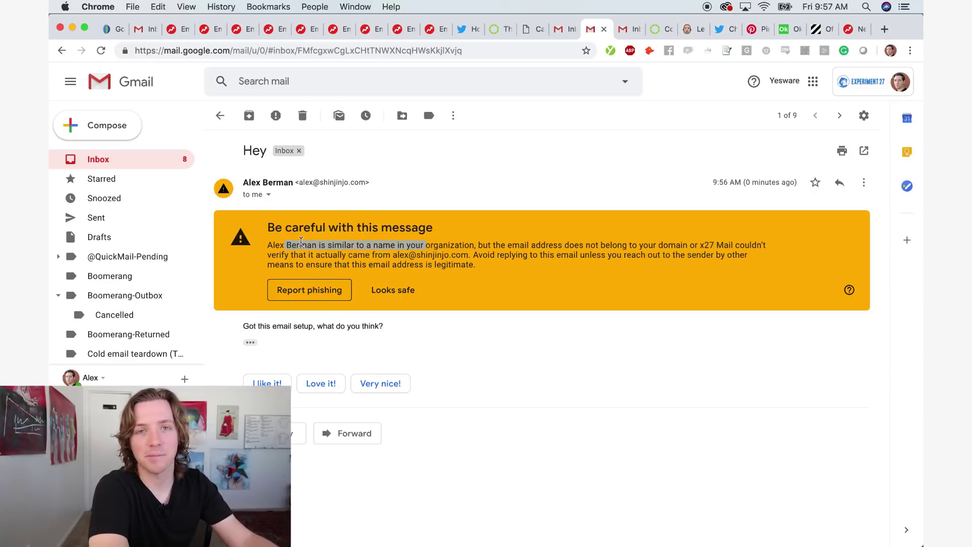
Reply to the Hey email with 'good job!' and send it.
{"action": "left_click", "coordinate": [839, 183]}
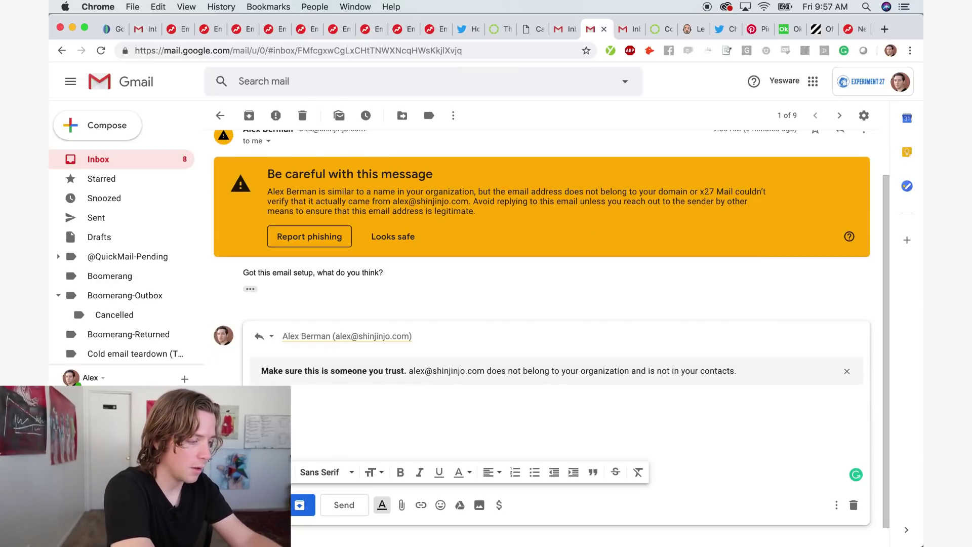
{"action": "type", "text": "good job!"}
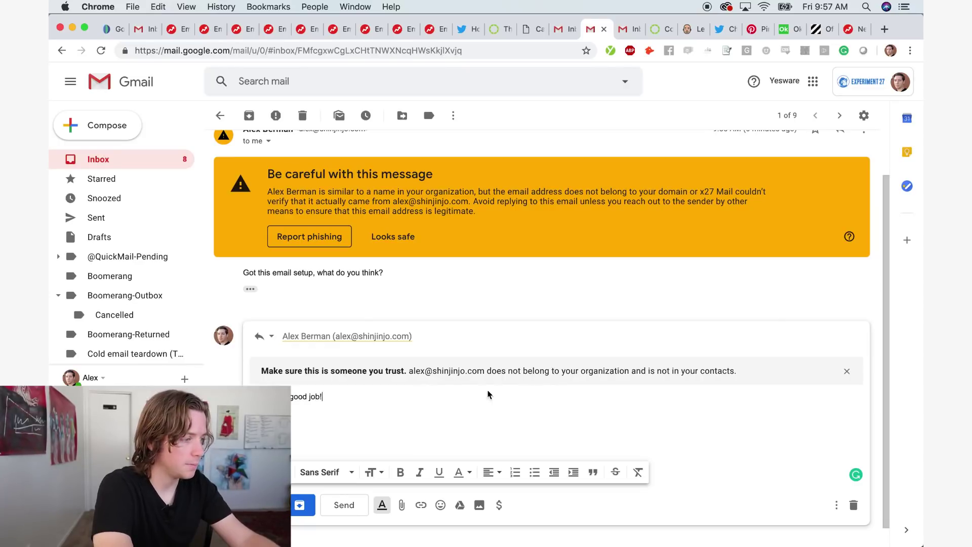
{"action": "left_click", "coordinate": [297, 506]}
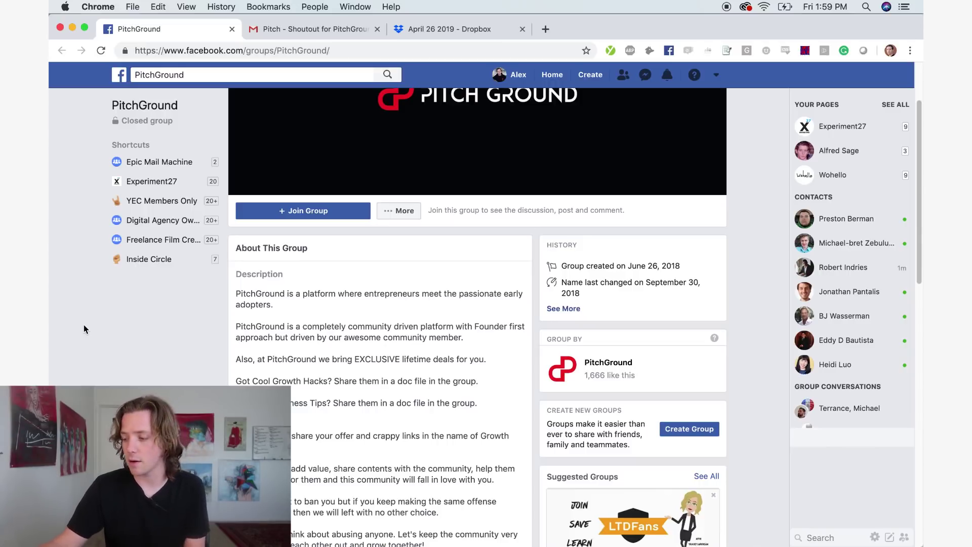
{"action": "scroll", "coordinate": [84, 329], "scroll_direction": "down", "scroll_amount": 1}
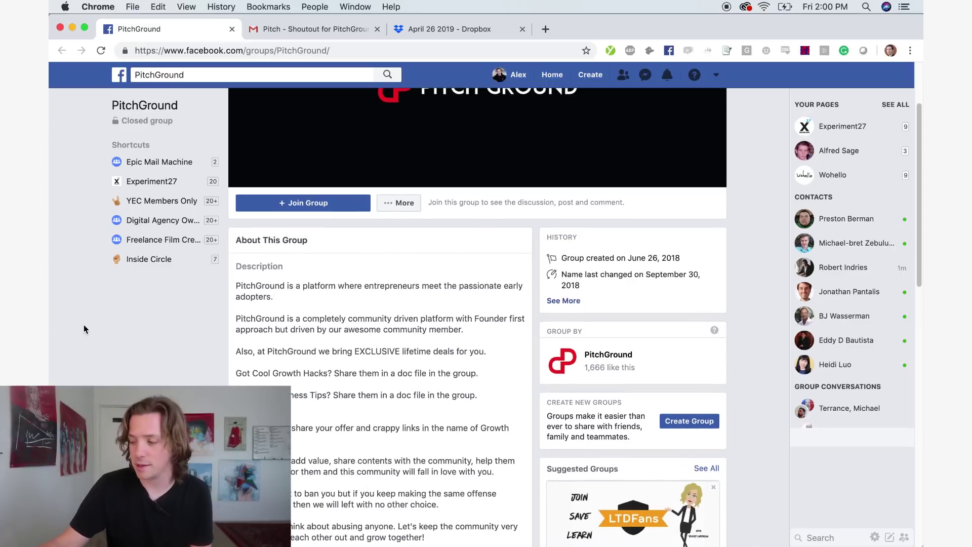
{"action": "scroll", "coordinate": [84, 329], "scroll_direction": "down", "scroll_amount": 5}
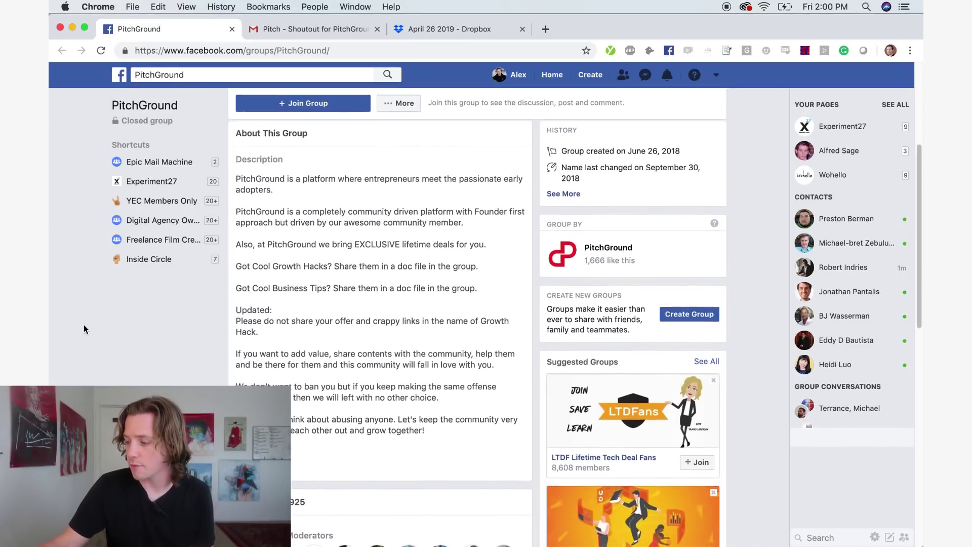
{"action": "scroll", "coordinate": [84, 329], "scroll_direction": "up", "scroll_amount": 1}
{"action": "scroll", "coordinate": [84, 329], "scroll_direction": "up", "scroll_amount": 3}
{"action": "scroll", "coordinate": [84, 329], "scroll_direction": "down", "scroll_amount": 1}
{"action": "scroll", "coordinate": [84, 330], "scroll_direction": "down", "scroll_amount": 2}
{"action": "scroll", "coordinate": [84, 330], "scroll_direction": "down", "scroll_amount": 2}
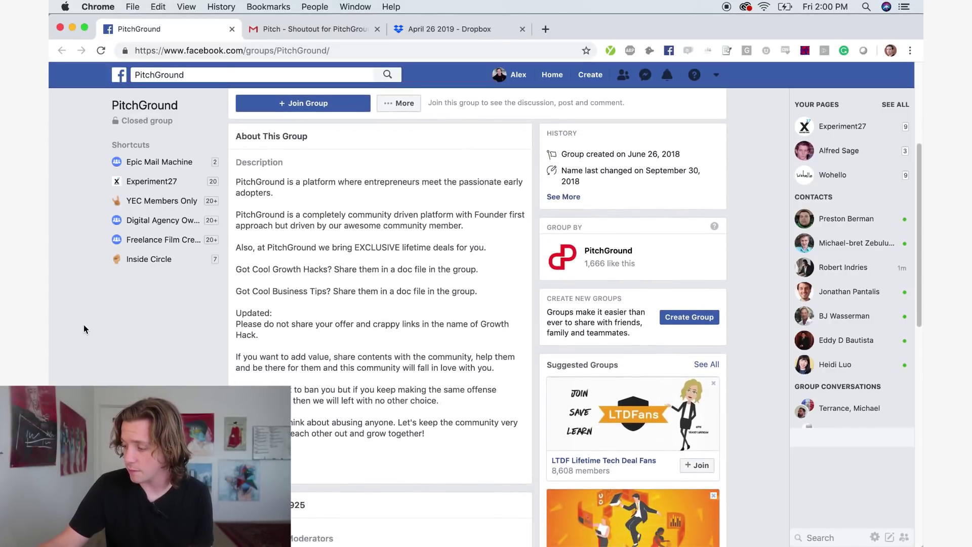
{"action": "scroll", "coordinate": [84, 329], "scroll_direction": "down", "scroll_amount": 5}
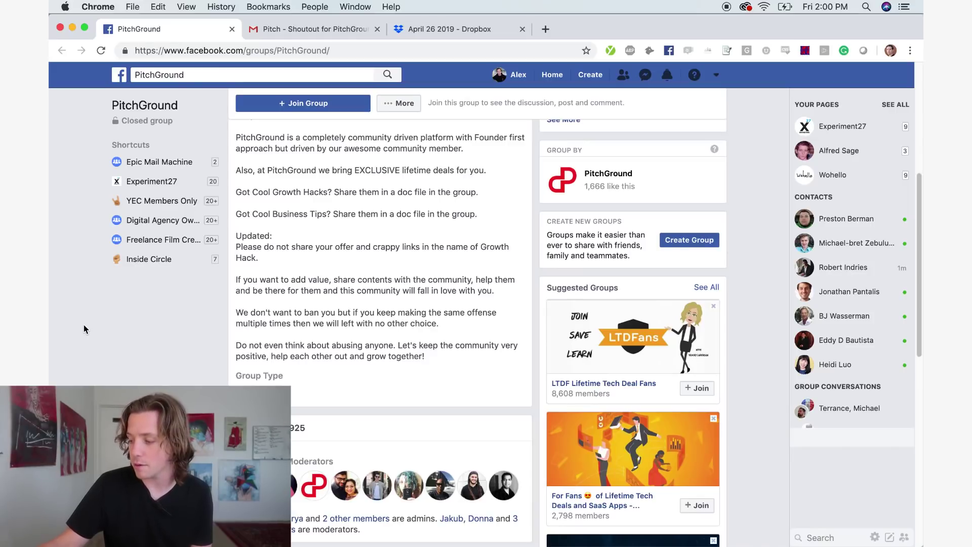
{"action": "scroll", "coordinate": [85, 329], "scroll_direction": "down", "scroll_amount": 2}
{"action": "scroll", "coordinate": [85, 329], "scroll_direction": "up", "scroll_amount": 3}
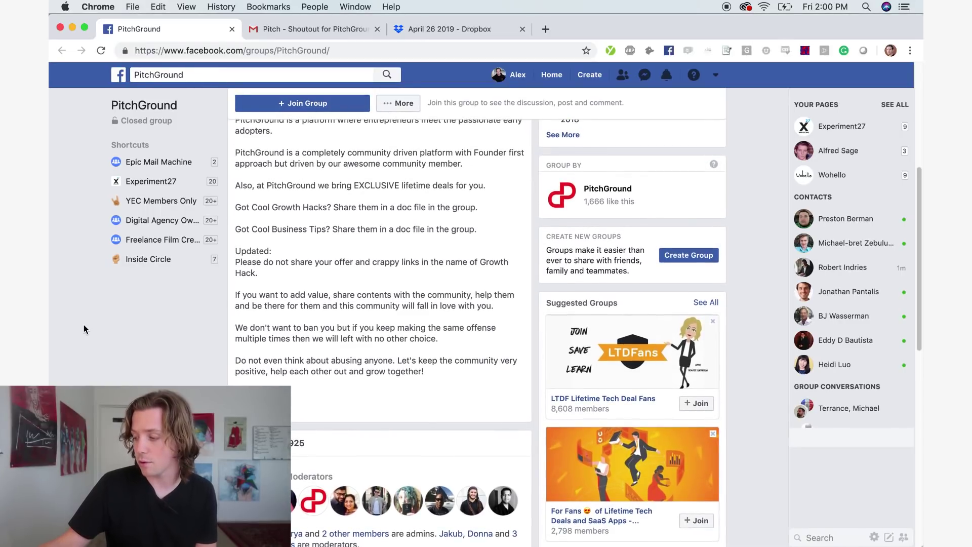
{"action": "scroll", "coordinate": [83, 330], "scroll_direction": "up", "scroll_amount": 3}
{"action": "scroll", "coordinate": [84, 329], "scroll_direction": "down", "scroll_amount": 1}
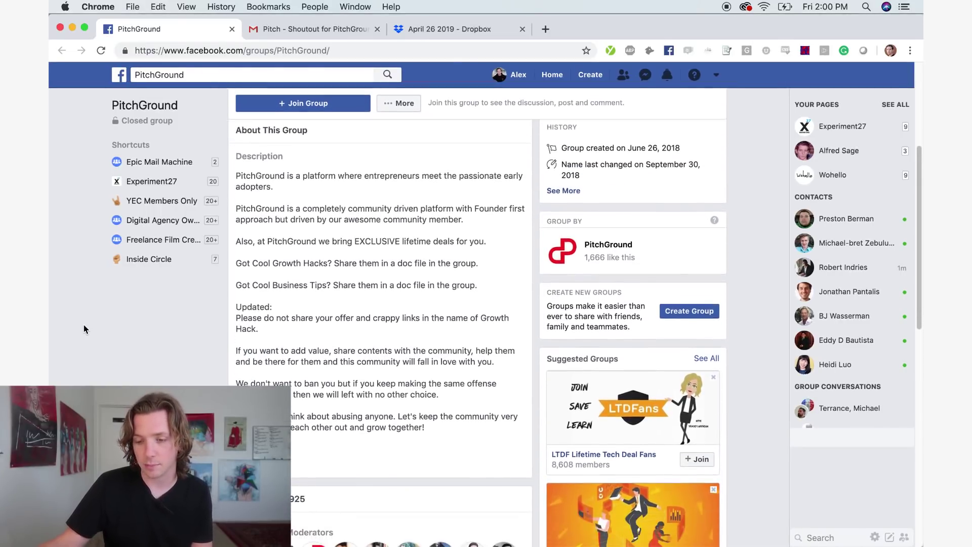